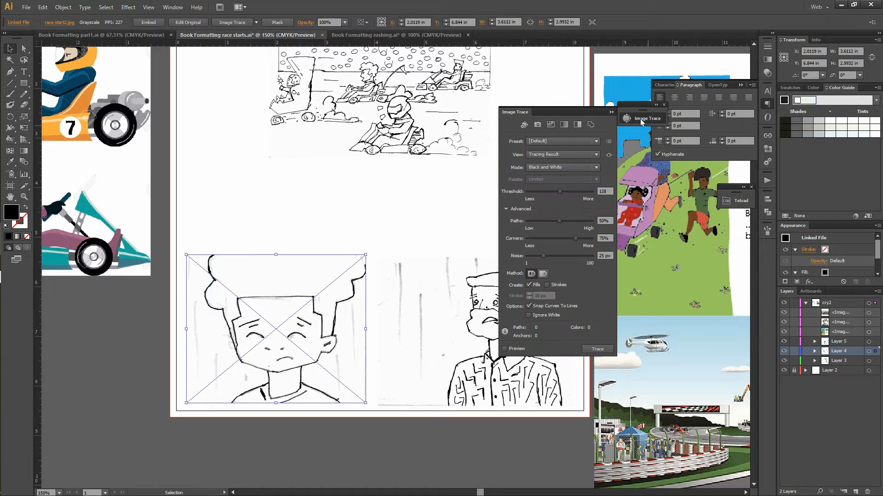
- Trace the boy sketch in black and white with strokes instead of fills, and expand the tracing
{"action": "left_click", "coordinate": [511, 350]}
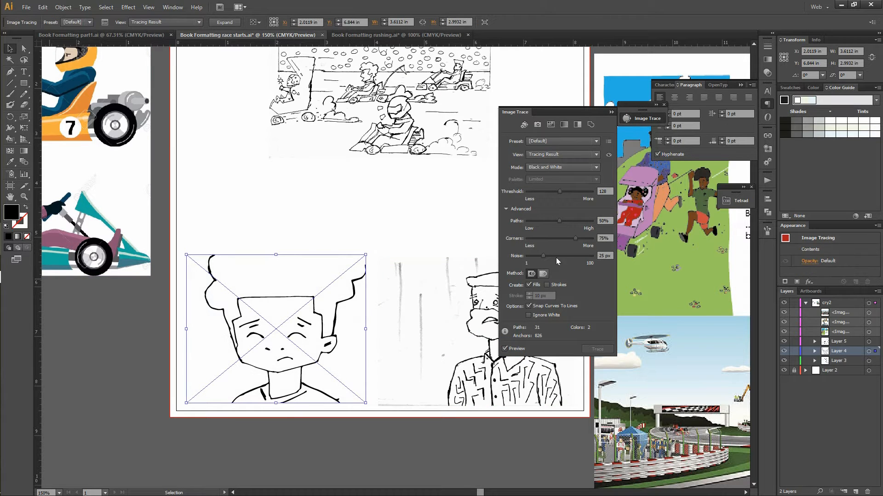
{"action": "left_click", "coordinate": [529, 285]}
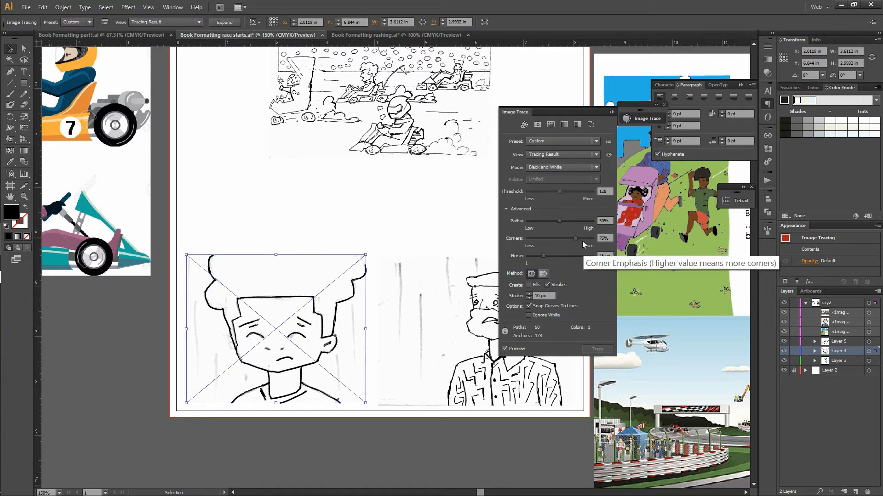
{"action": "left_click", "coordinate": [220, 23]}
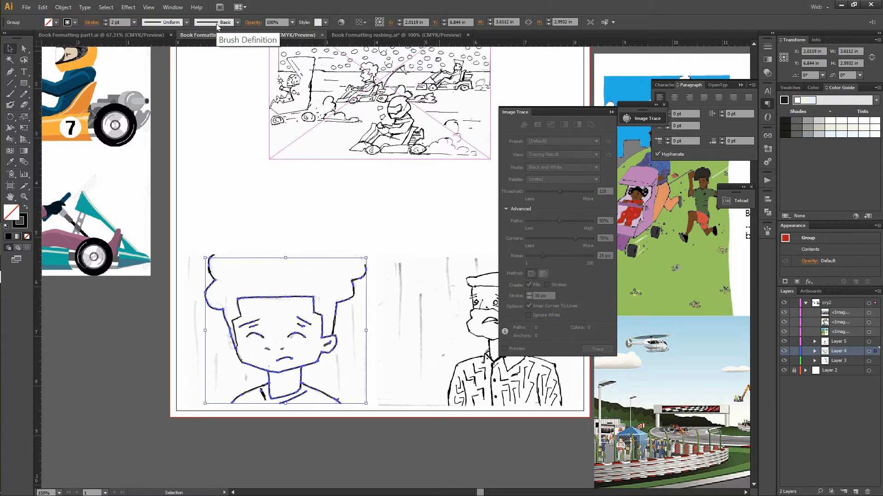
- Give the traced boy outlines a rough black art brush, the lens-shaped tapered width profile and a 0.2 pt stroke weight
{"action": "left_click", "coordinate": [216, 24]}
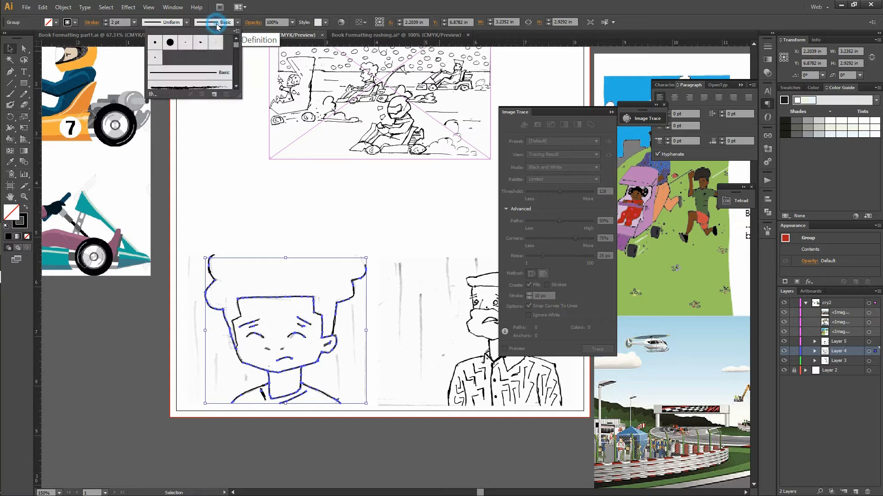
{"action": "left_click", "coordinate": [226, 70]}
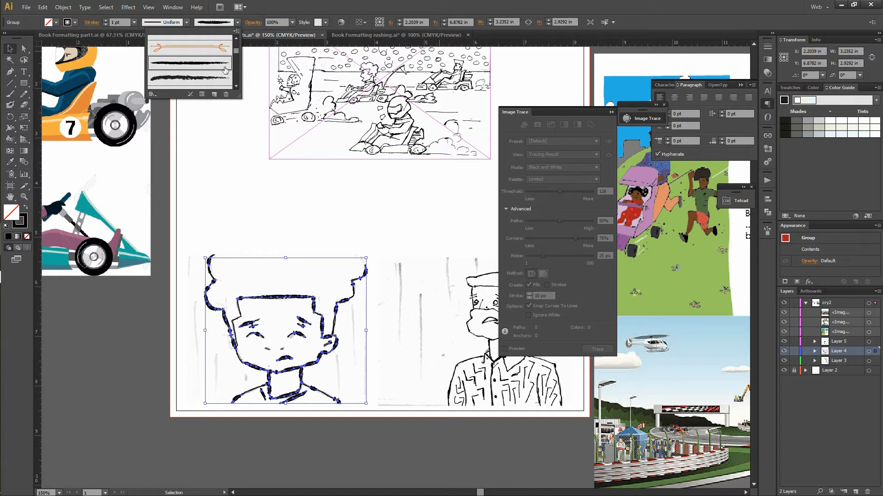
{"action": "left_click", "coordinate": [165, 22]}
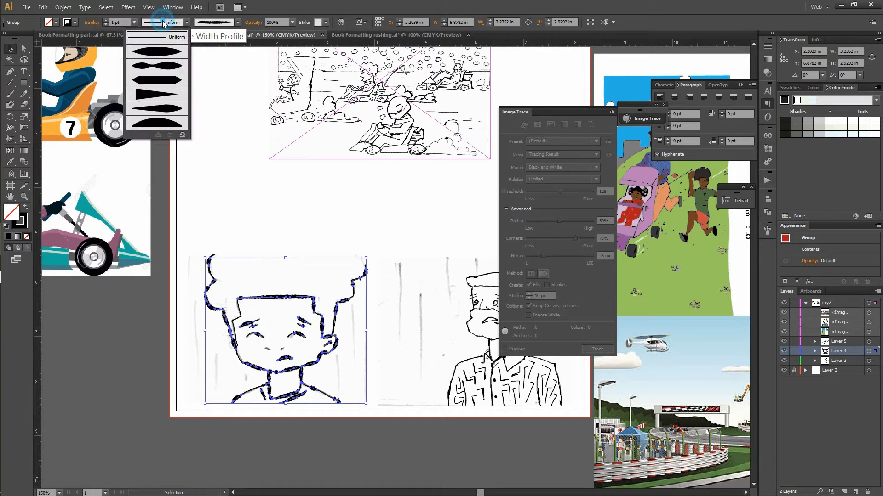
{"action": "left_click", "coordinate": [173, 51]}
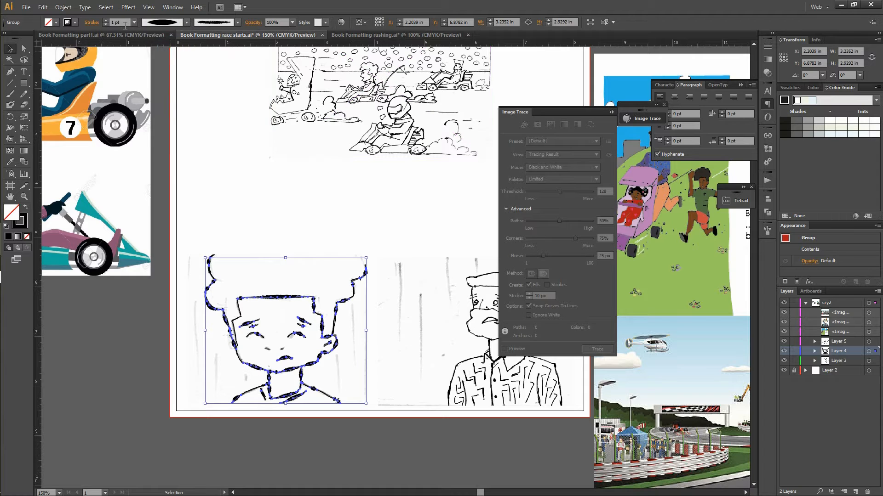
{"action": "left_click", "coordinate": [114, 22]}
{"action": "key", "text": "BackSpace"}
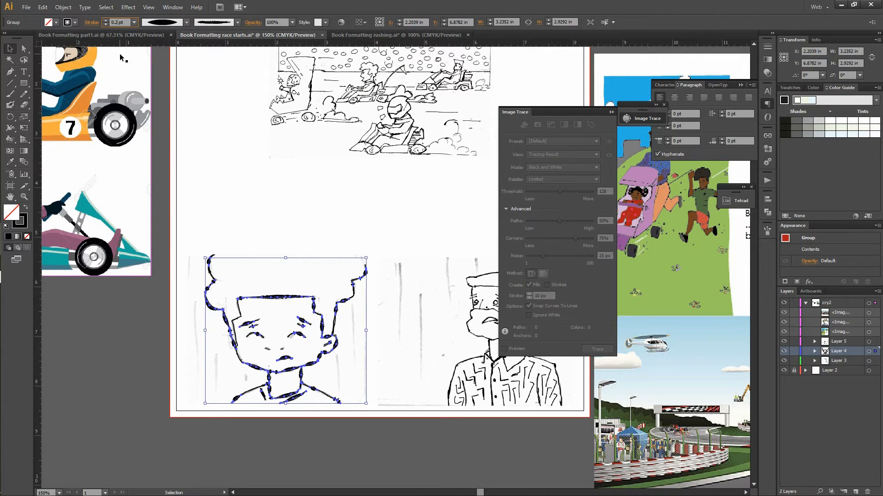
{"action": "key", "text": "Return"}
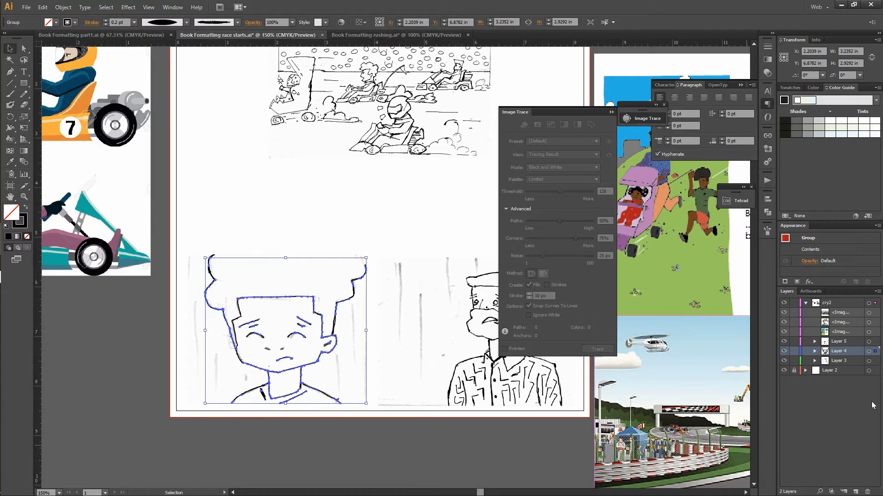
- Lock the stroke outline group in Layer 4, then trace the underlying boy sketch with the default settings and expand it
{"action": "left_click", "coordinate": [815, 351]}
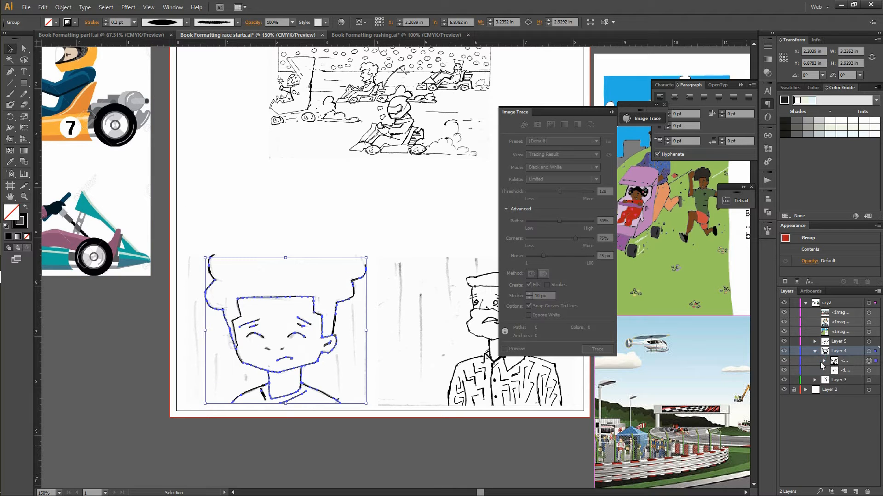
{"action": "left_click", "coordinate": [794, 360]}
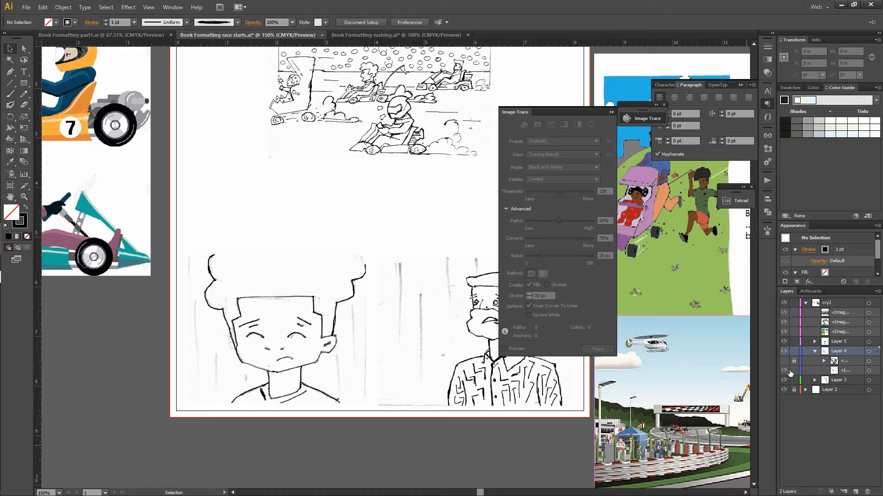
{"action": "left_click", "coordinate": [232, 308]}
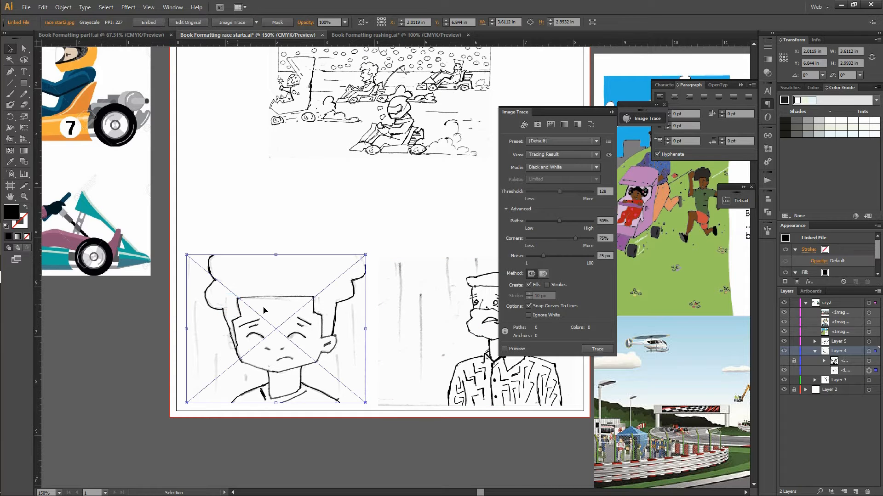
{"action": "left_click", "coordinate": [515, 350]}
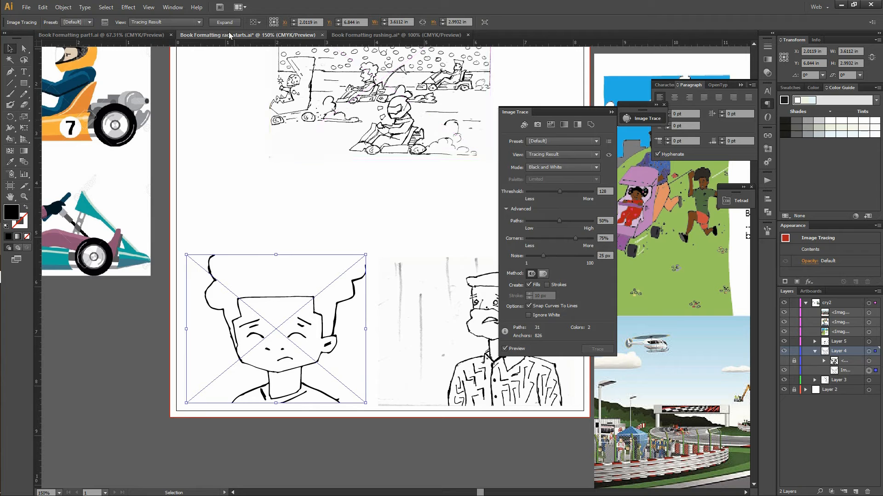
{"action": "left_click", "coordinate": [222, 23]}
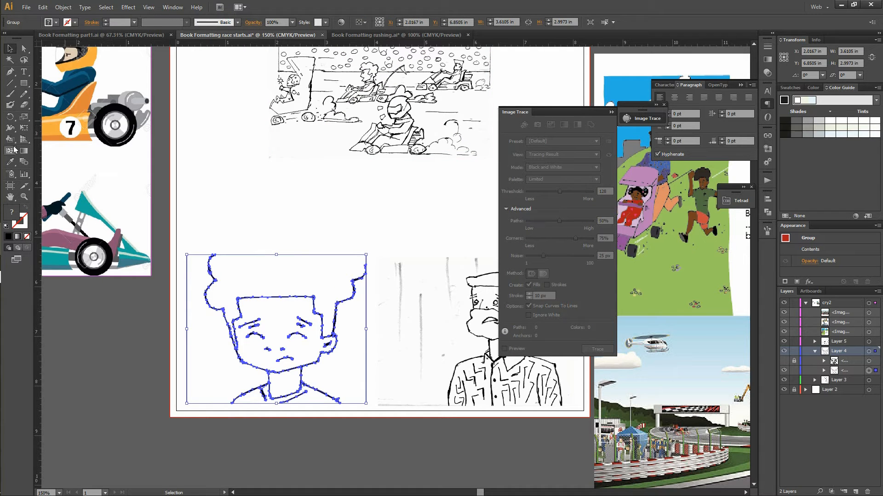
- Fill the boy's hair black and the background on both sides sky blue from the reference picture using Live Paint Bucket
{"action": "left_click", "coordinate": [10, 138]}
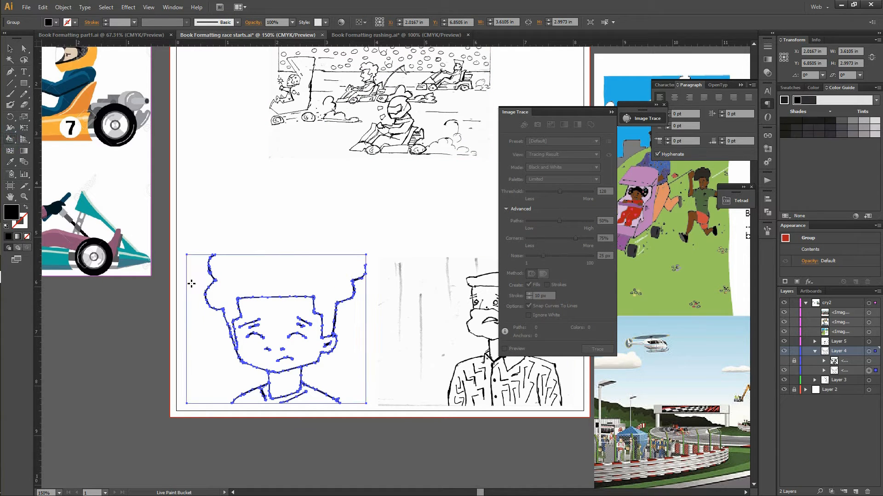
{"action": "left_click", "coordinate": [268, 292]}
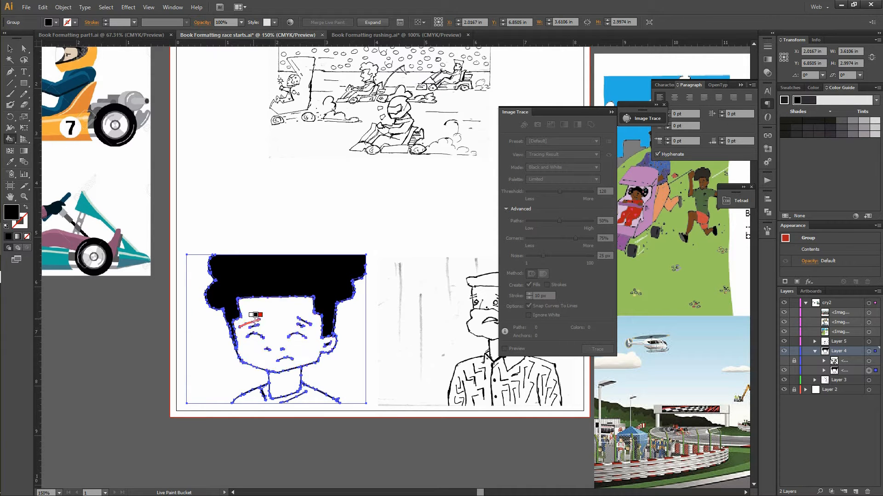
{"action": "left_click", "coordinate": [632, 95], "text": "alt"}
{"action": "left_click", "coordinate": [351, 372]}
{"action": "left_click", "coordinate": [202, 387]}
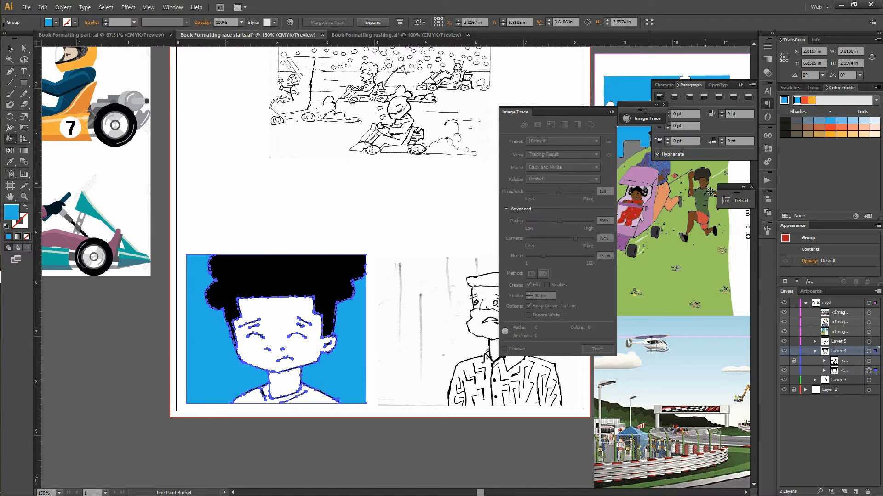
- Paint the boy's face and neck brown, sampling the skin colour of the running child in the reference picture
{"action": "left_click", "coordinate": [707, 190], "text": "alt"}
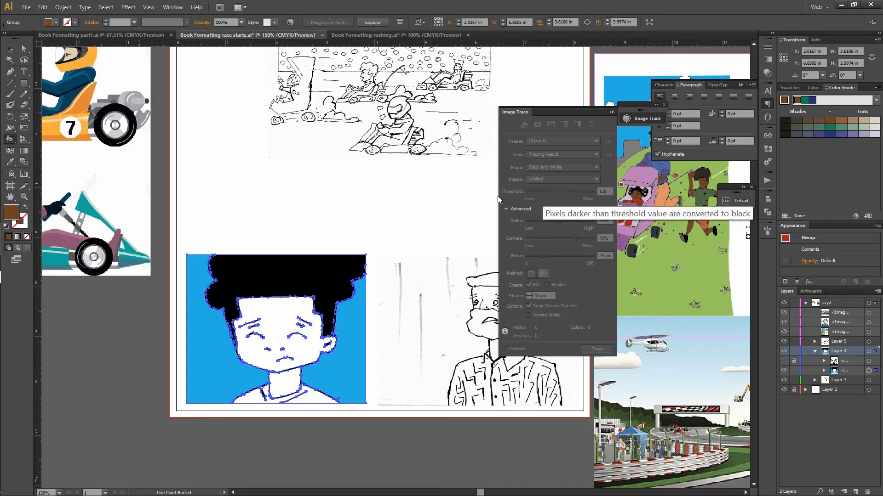
{"action": "left_click", "coordinate": [263, 357]}
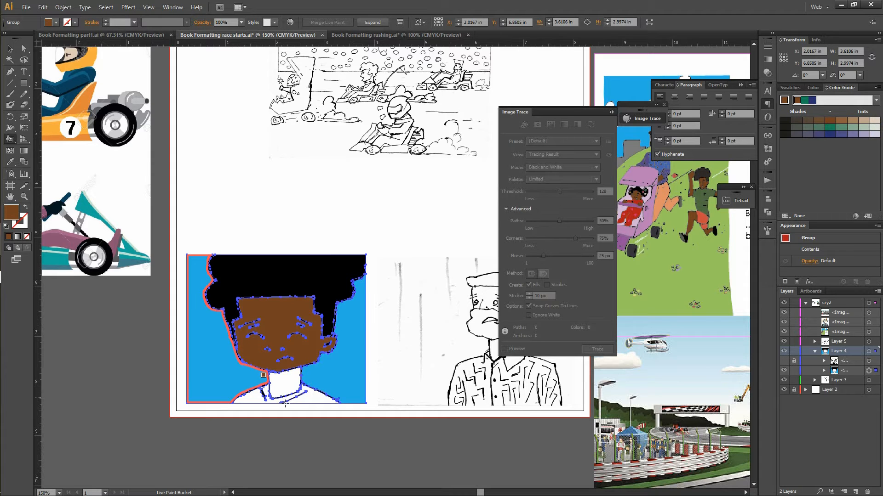
{"action": "left_click", "coordinate": [283, 391]}
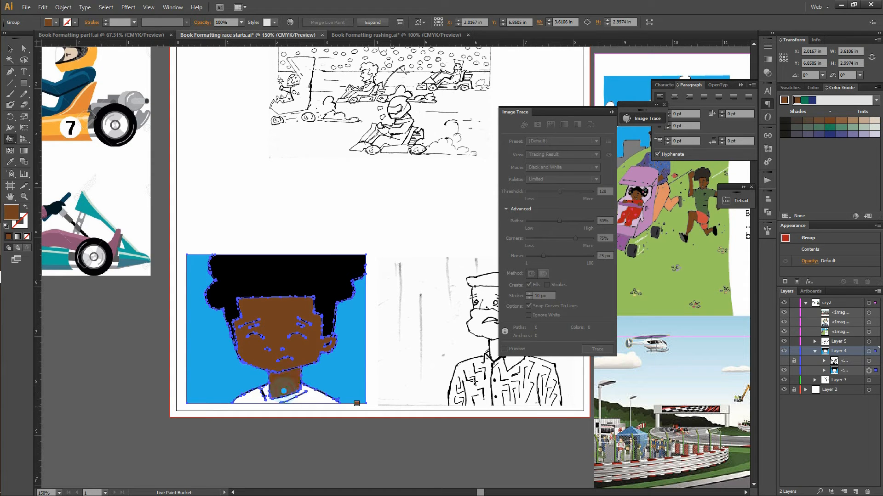
- Paint the boy's shirt green, sampling the running child's shirt colour in the reference picture
{"action": "left_click", "coordinate": [699, 203], "text": "alt"}
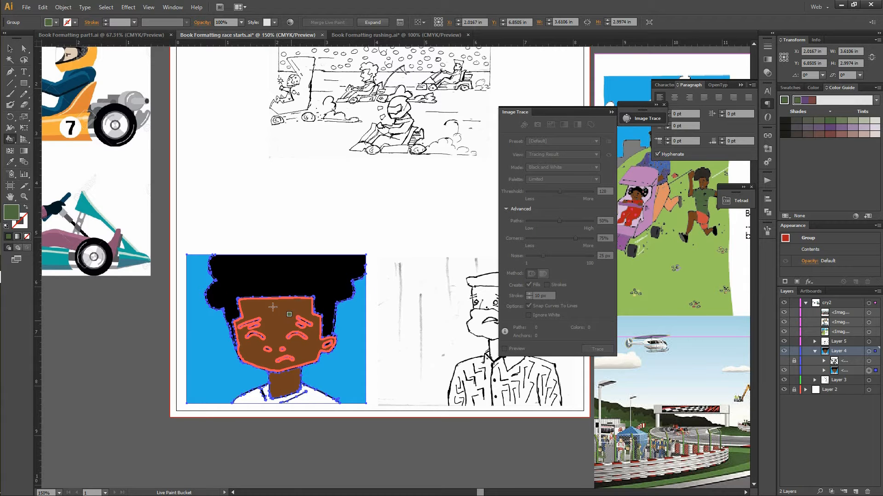
{"action": "key", "text": "v"}
{"action": "left_click", "coordinate": [11, 140]}
{"action": "left_click", "coordinate": [317, 400]}
{"action": "left_click", "coordinate": [250, 404]}
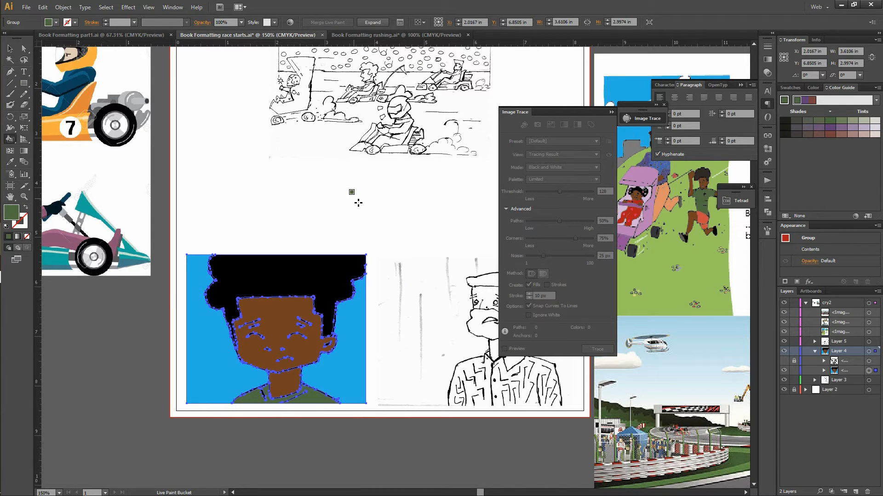
- Collapse the Image Trace settings and deselect the painted boy portrait
{"action": "key", "text": "v"}
{"action": "left_click", "coordinate": [626, 118]}
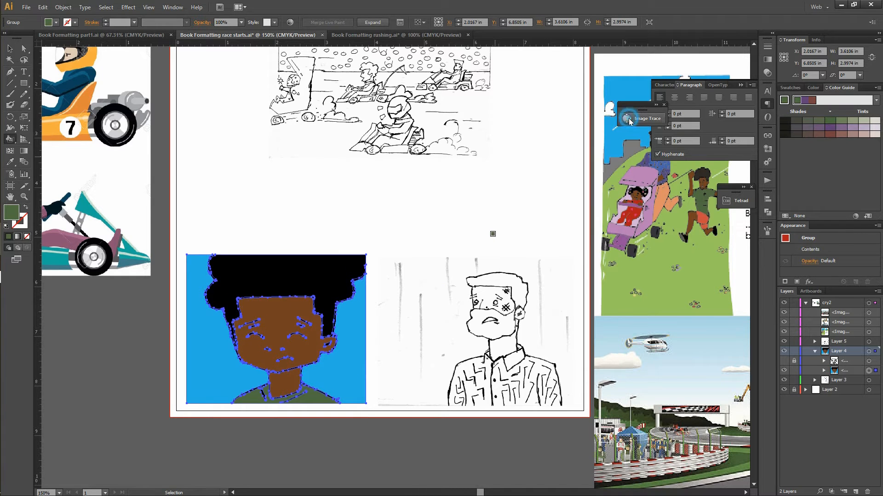
{"action": "mouse_move", "coordinate": [20, 37]}
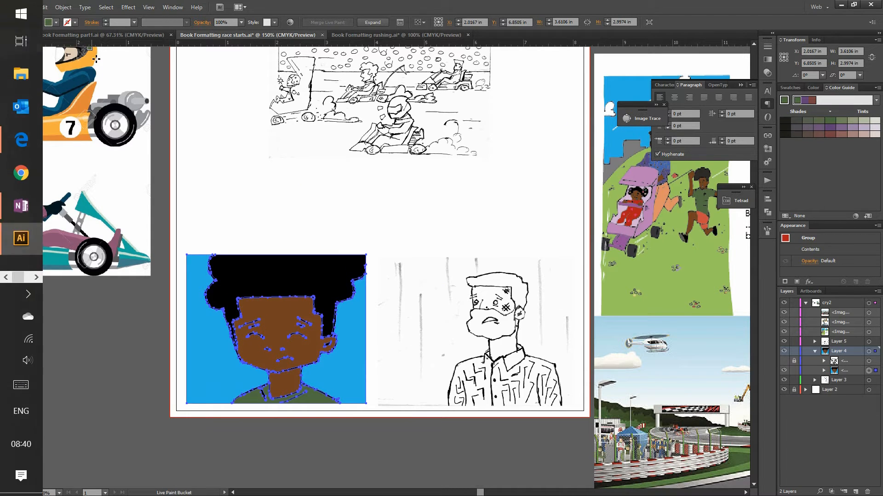
{"action": "left_click", "coordinate": [222, 225]}
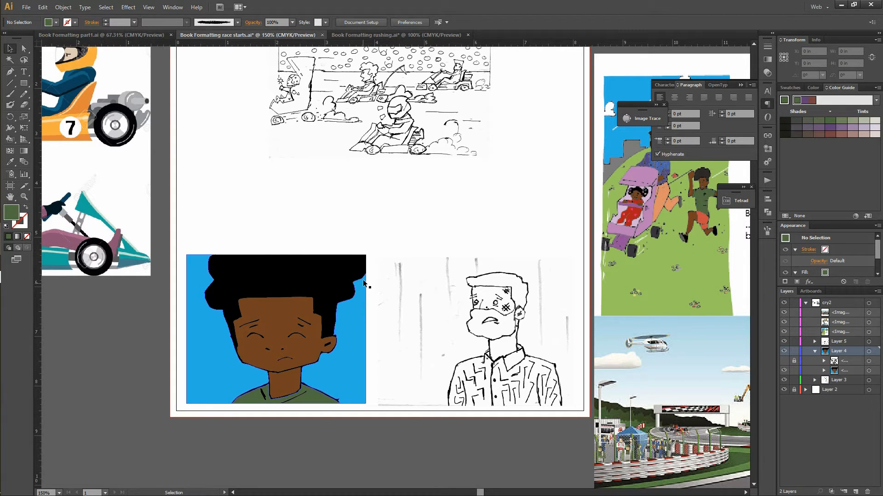
- Unlock the stroke outline group in Layer 4, collapse the layer's contents and make Layer 4 the active layer
{"action": "left_click", "coordinate": [457, 342]}
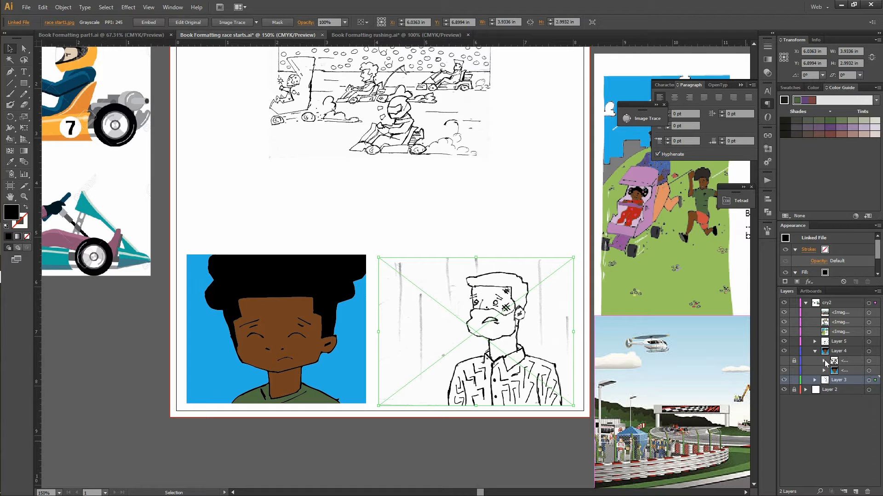
{"action": "left_click", "coordinate": [795, 361]}
{"action": "left_click", "coordinate": [814, 352]}
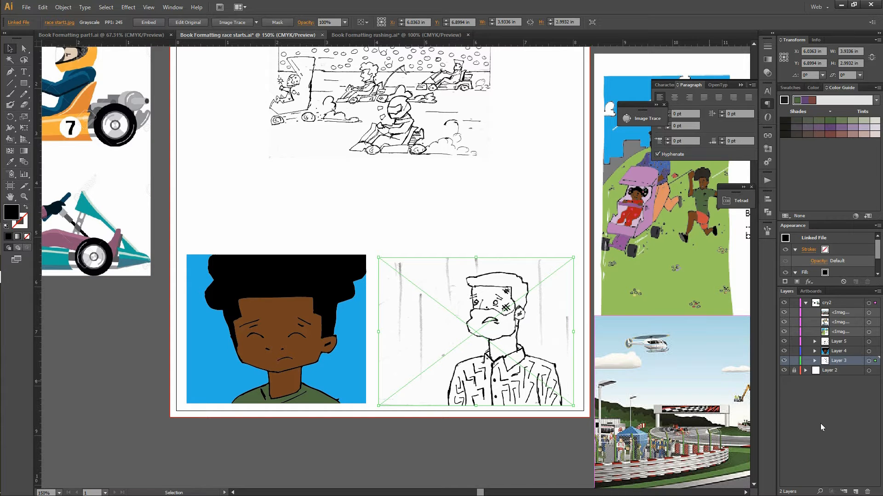
{"action": "left_click", "coordinate": [851, 352]}
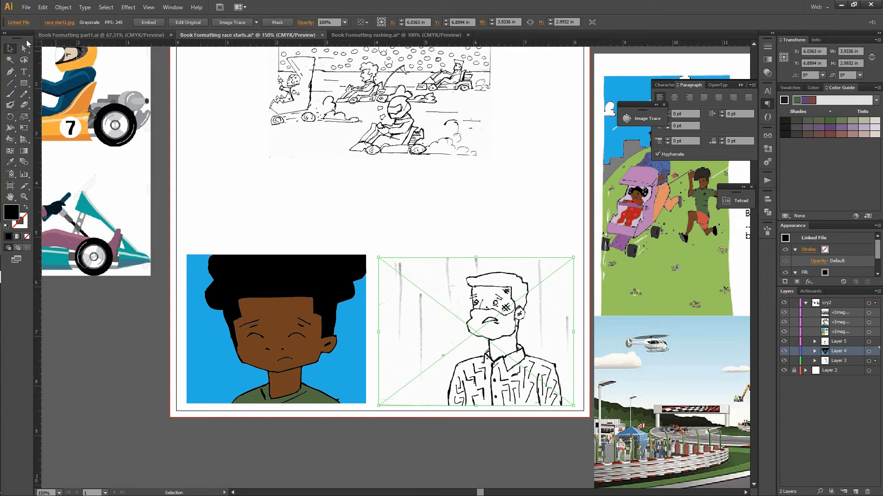
- Draw a rectangle about 3.61 in wide and 3.00 in high that exactly covers the boy portrait
{"action": "left_click", "coordinate": [23, 85]}
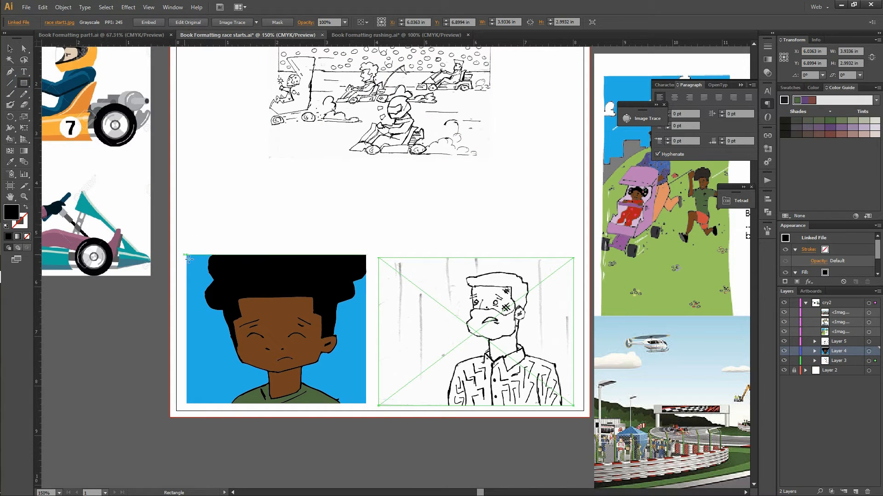
{"action": "left_click_drag", "start_coordinate": [188, 257], "coordinate": [368, 406]}
{"action": "key", "text": "v"}
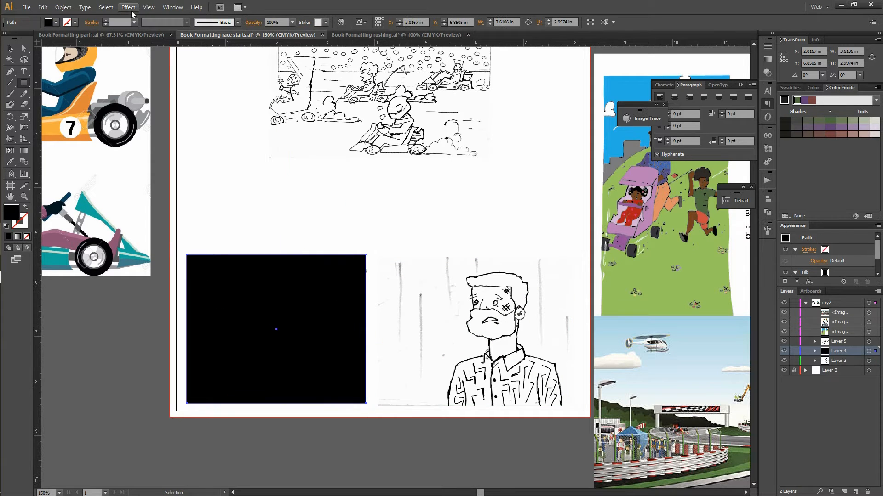
- Set the rectangle's stroke to white and its fill to None
{"action": "left_click", "coordinate": [74, 23]}
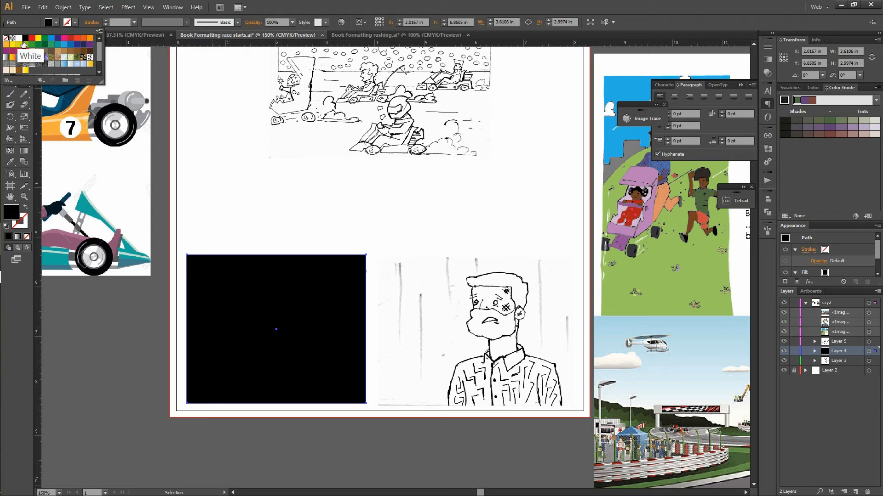
{"action": "left_click", "coordinate": [25, 38]}
{"action": "left_click", "coordinate": [18, 38]}
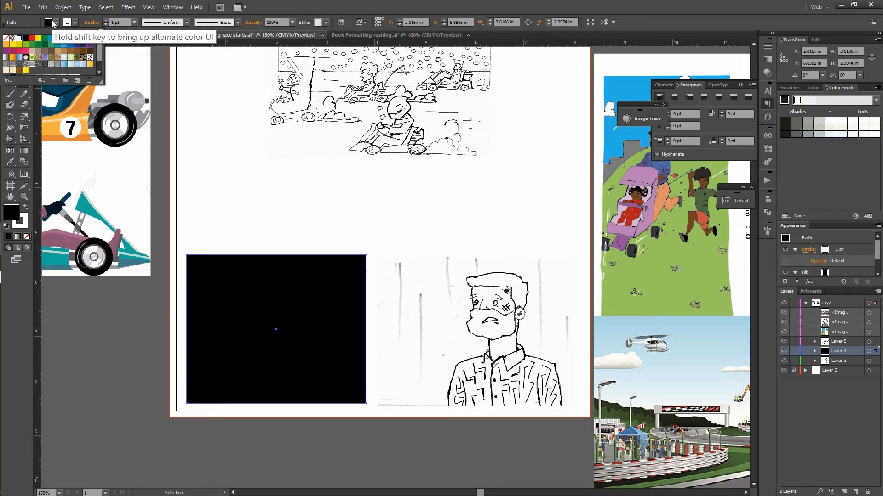
{"action": "left_click", "coordinate": [56, 23]}
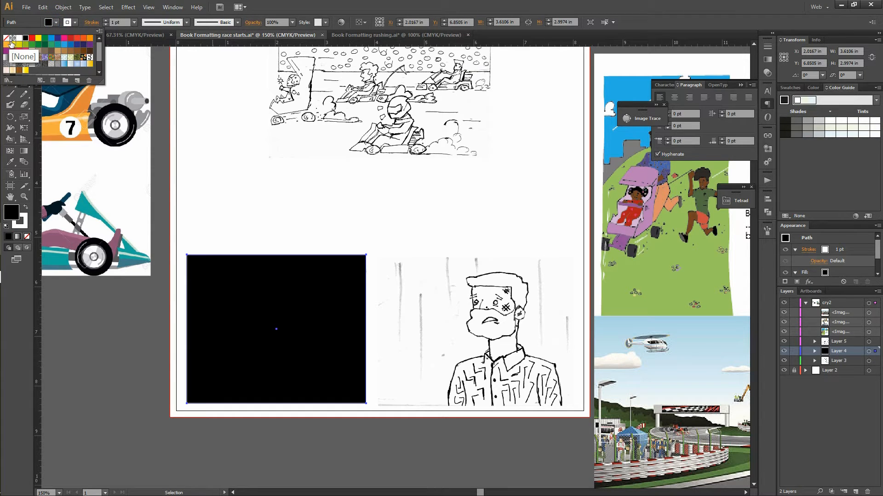
{"action": "left_click", "coordinate": [6, 38]}
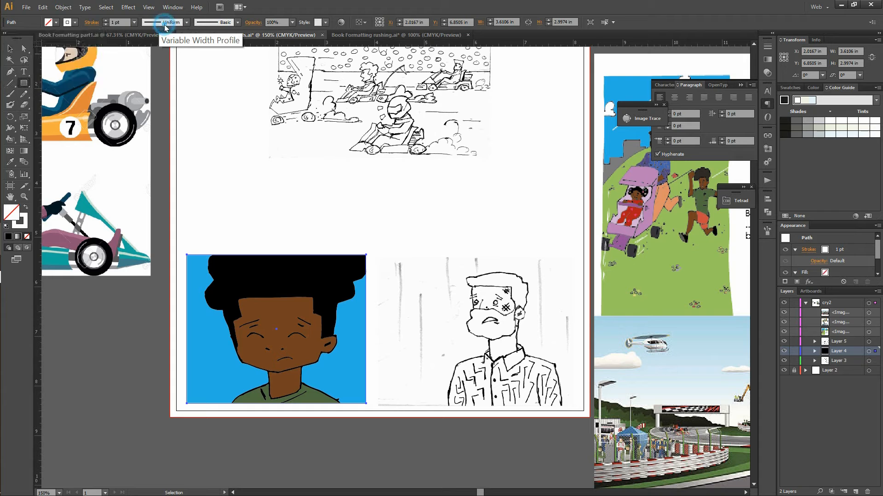
- Apply the Dry Brush 9 brush to the white rectangle's stroke around the boy portrait
{"action": "left_click", "coordinate": [216, 23]}
{"action": "scroll", "coordinate": [216, 50], "scroll_direction": "down", "scroll_amount": 3}
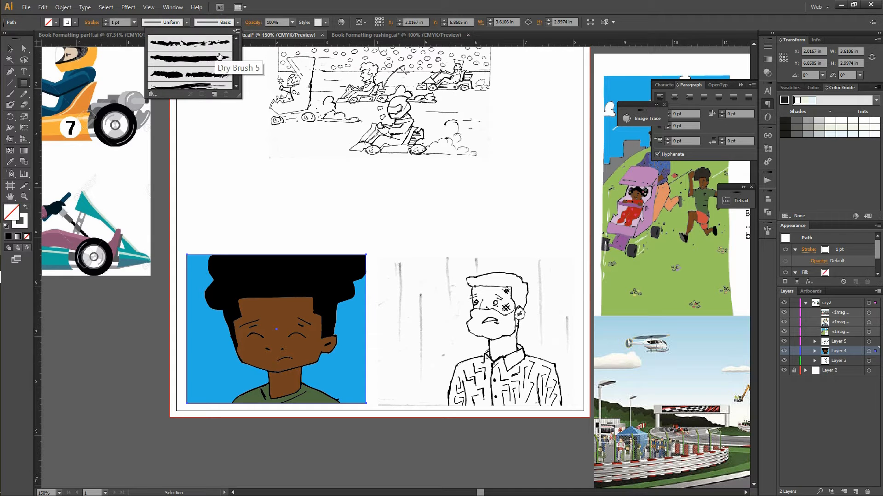
{"action": "scroll", "coordinate": [218, 56], "scroll_direction": "down", "scroll_amount": 3}
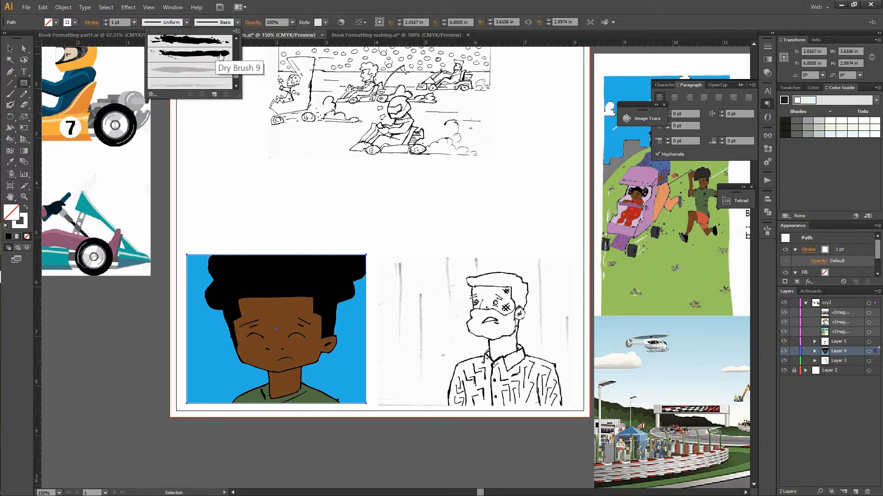
{"action": "left_click", "coordinate": [219, 56]}
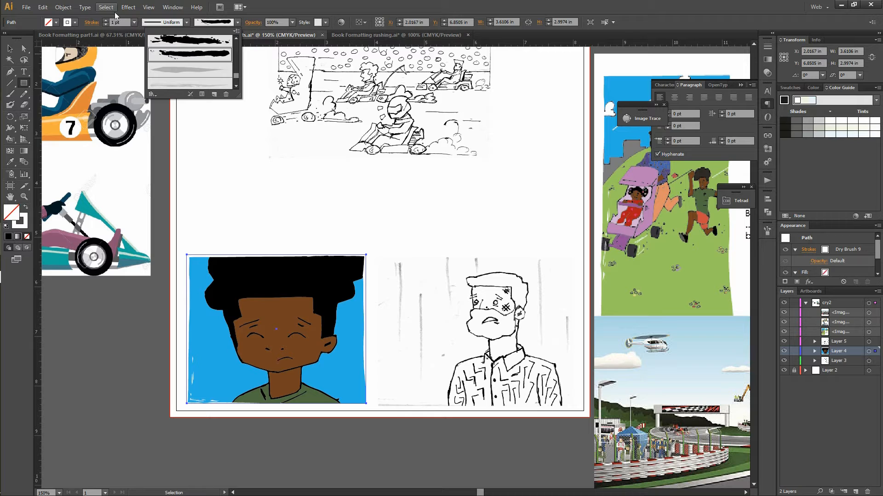
- Give the white frame a width profile that tapers at both ends and set its stroke weight to 2 pt
{"action": "left_click", "coordinate": [169, 24]}
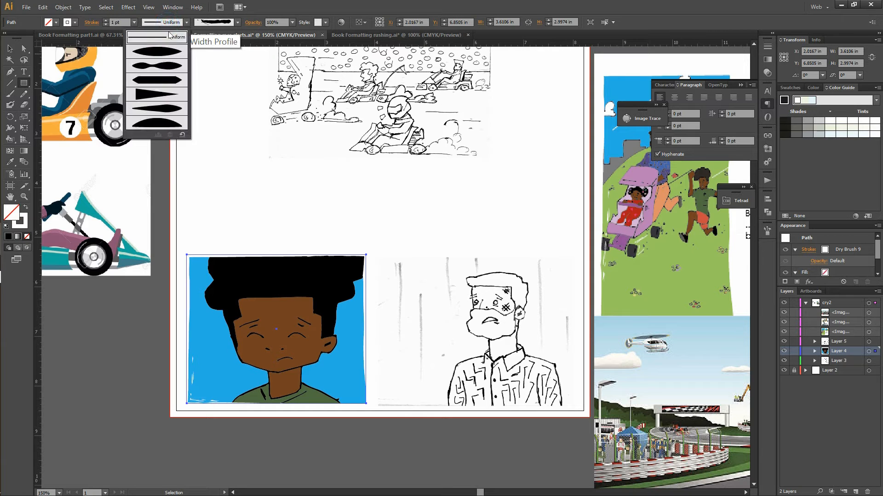
{"action": "left_click", "coordinate": [164, 53]}
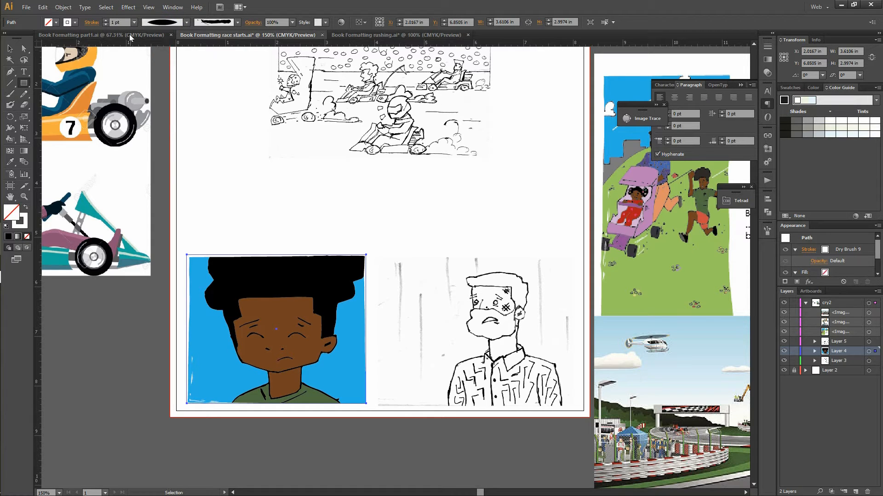
{"action": "left_click", "coordinate": [106, 19]}
{"action": "key", "text": "m"}
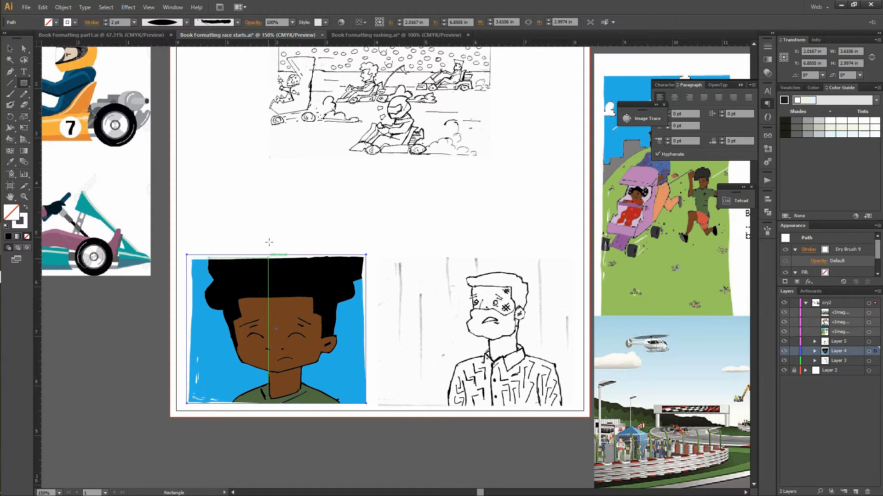
- Deselect the frame, lock Layer 4 and select the linked sketch of the bearded man
{"action": "left_click", "coordinate": [12, 51]}
{"action": "left_click", "coordinate": [292, 200]}
{"action": "left_click", "coordinate": [388, 286]}
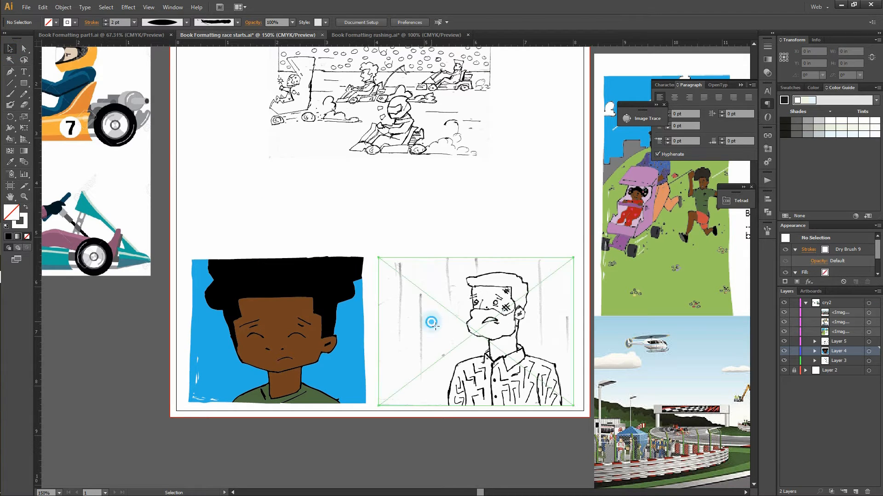
{"action": "left_click", "coordinate": [794, 350]}
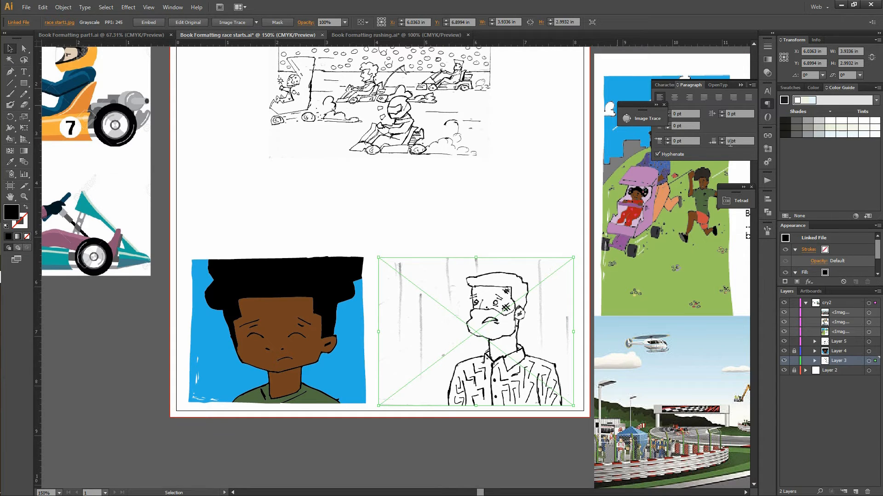
- Trace the man sketch in black and white, creating strokes without fills, and collapse the Image Trace settings
{"action": "left_click", "coordinate": [640, 119]}
{"action": "left_click", "coordinate": [526, 350]}
{"action": "left_click", "coordinate": [547, 285]}
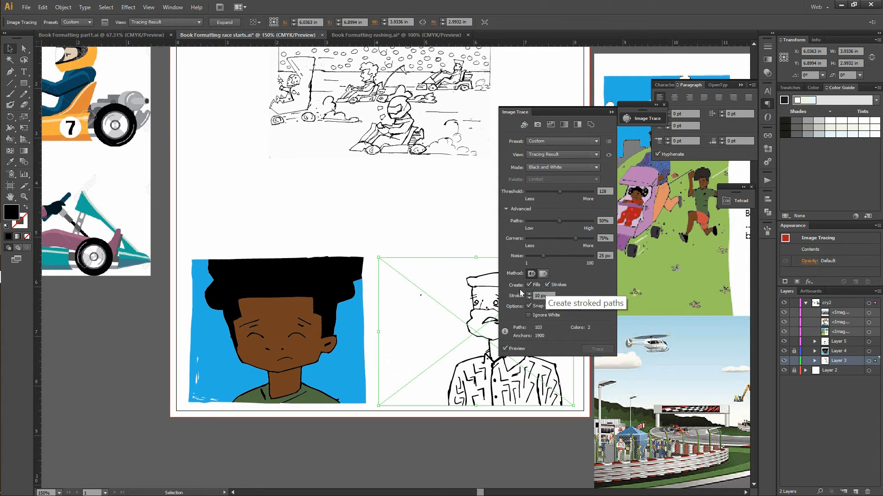
{"action": "left_click", "coordinate": [530, 286]}
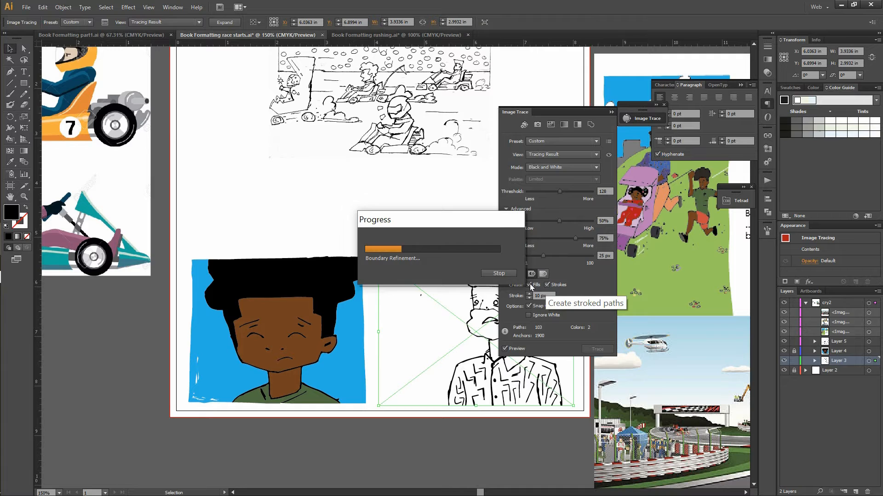
{"action": "left_click", "coordinate": [530, 286]}
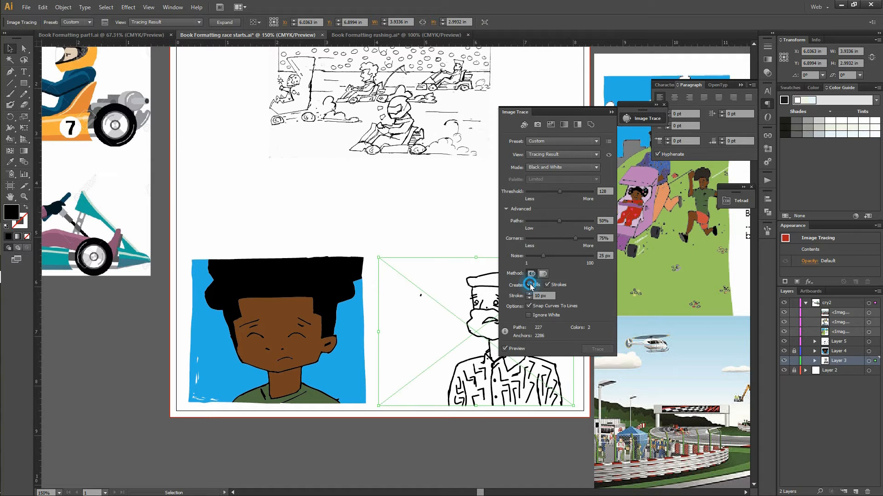
{"action": "left_click", "coordinate": [638, 119]}
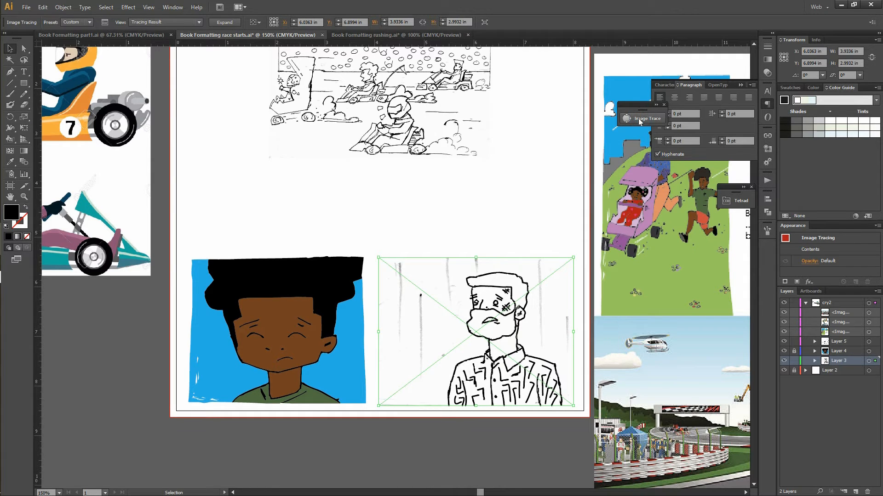
- Expand the man's stroke tracing and apply a tapered charcoal brush to its outlines
{"action": "left_click", "coordinate": [225, 22]}
{"action": "left_click", "coordinate": [232, 25]}
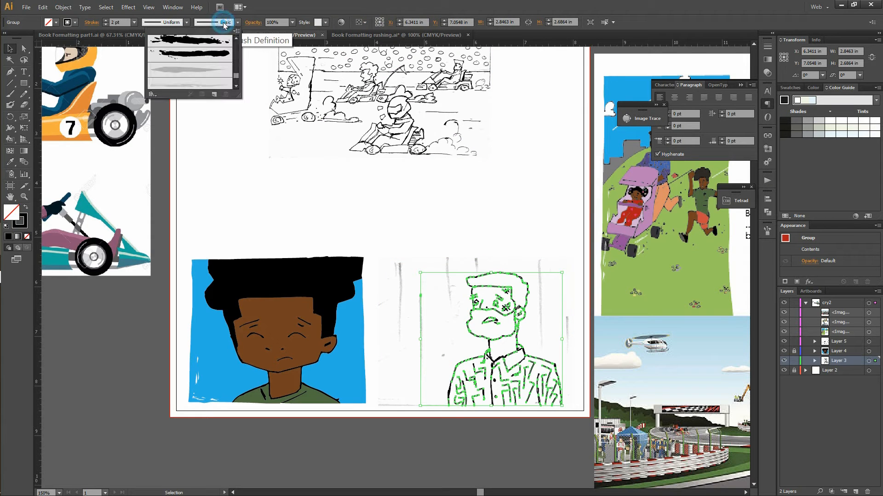
{"action": "scroll", "coordinate": [214, 69], "scroll_direction": "up", "scroll_amount": 5}
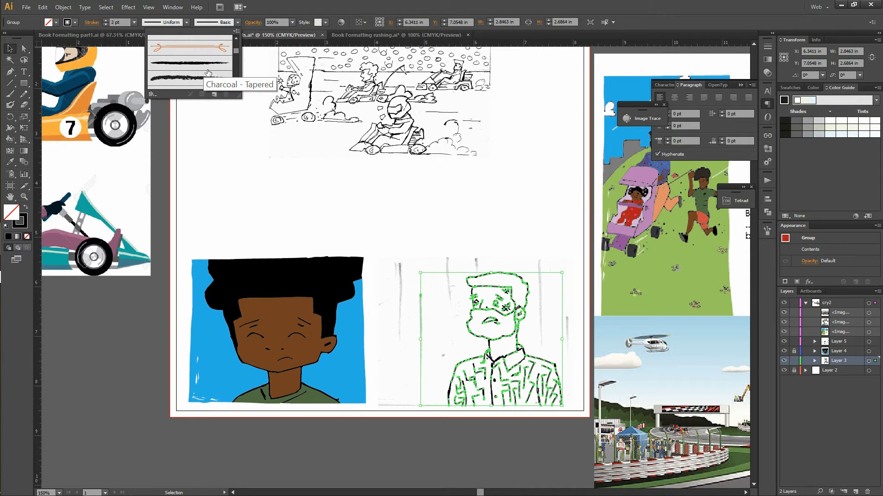
{"action": "left_click", "coordinate": [206, 69]}
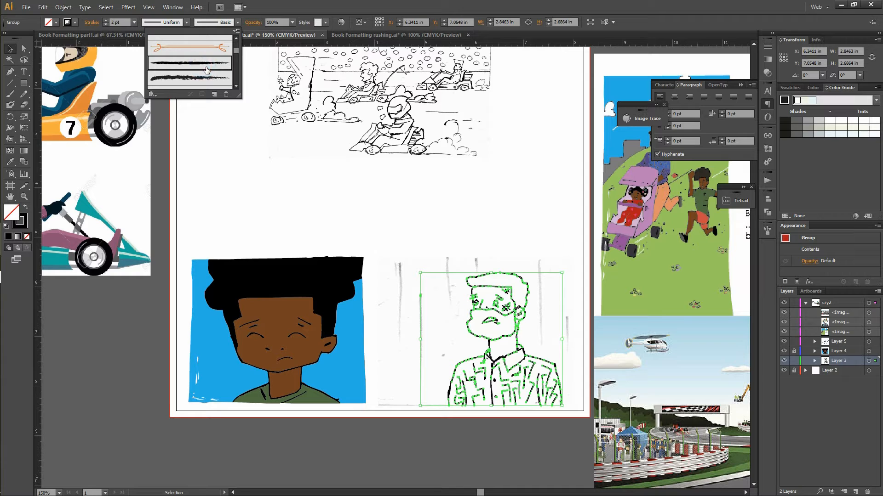
- Give the man's outlines a width profile tapering at both ends, set the stroke weight to 0.2 pt and deselect
{"action": "left_click", "coordinate": [164, 24]}
{"action": "left_click", "coordinate": [164, 22]}
{"action": "left_click", "coordinate": [159, 50]}
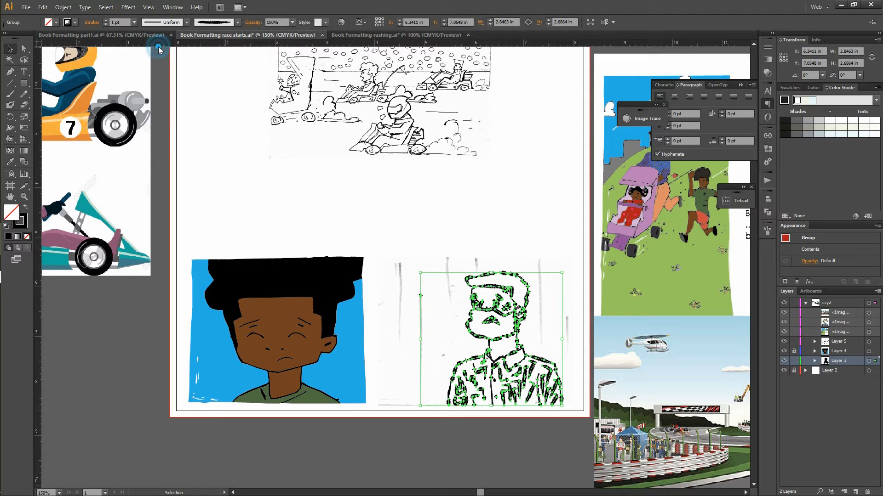
{"action": "left_click", "coordinate": [116, 22]}
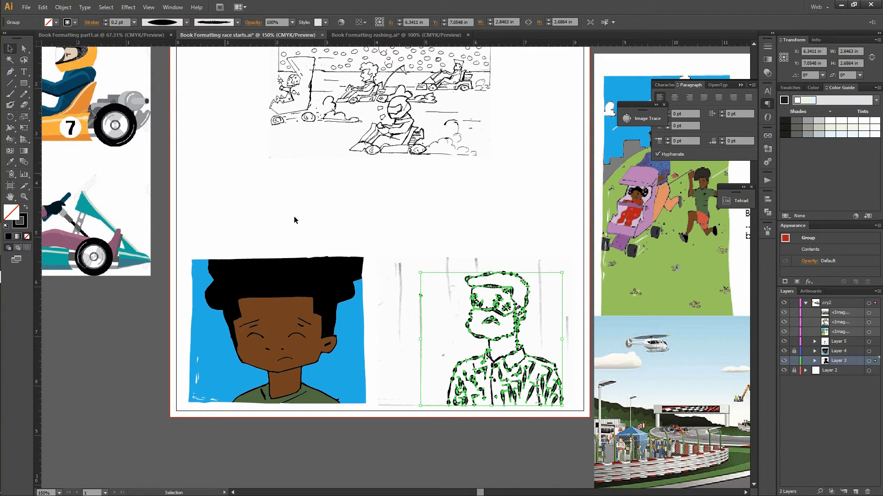
{"action": "left_click", "coordinate": [355, 237]}
- Select the linked man sketch, then lock and hide the stroke outline group in Layer 3
{"action": "left_click", "coordinate": [432, 285]}
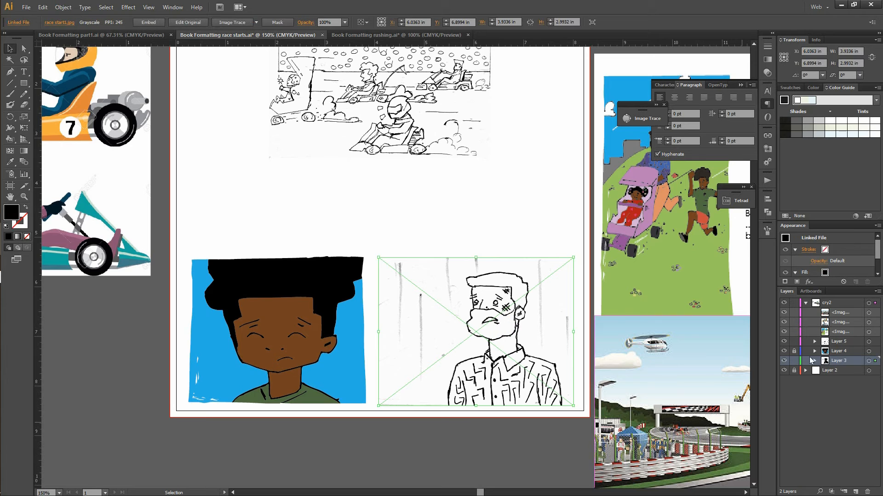
{"action": "left_click", "coordinate": [815, 360]}
{"action": "left_click", "coordinate": [794, 370]}
{"action": "left_click", "coordinate": [784, 370]}
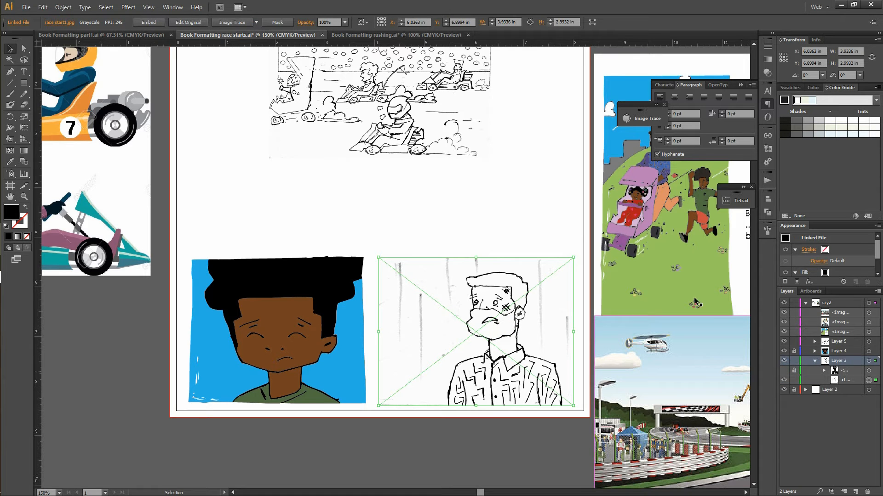
- Trace the remaining man sketch in black and white, expand it into filled shapes and collapse the Image Trace settings
{"action": "left_click", "coordinate": [646, 119]}
{"action": "left_click", "coordinate": [519, 350]}
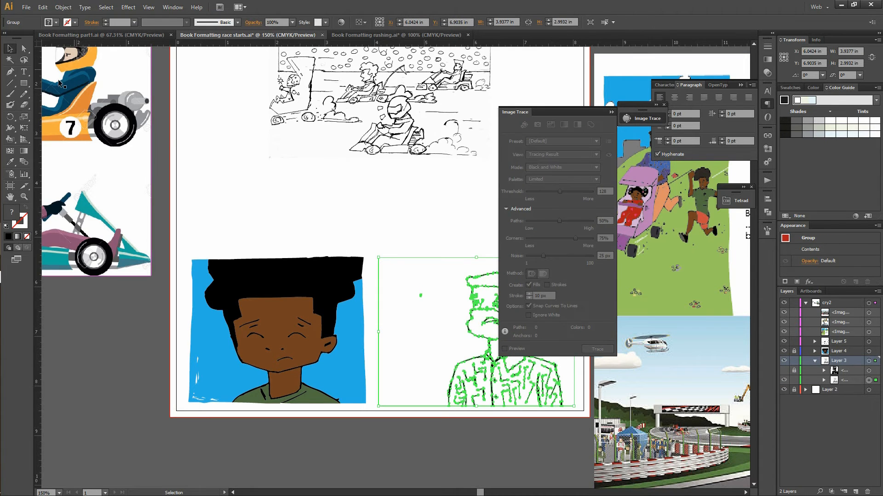
{"action": "left_click", "coordinate": [10, 140]}
{"action": "left_click", "coordinate": [612, 112]}
- Live Paint the man's background sky blue and his face and neck brown, sampling the colours from the existing artwork
{"action": "left_click", "coordinate": [615, 126], "text": "alt"}
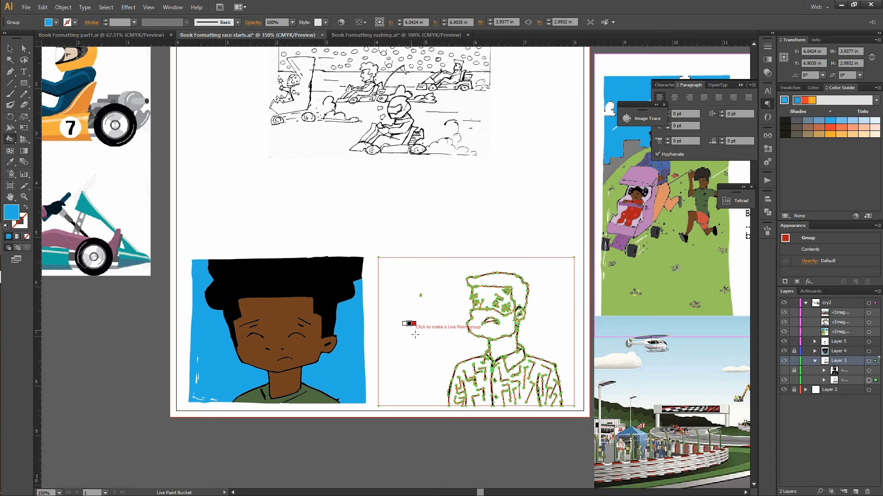
{"action": "left_click", "coordinate": [416, 317]}
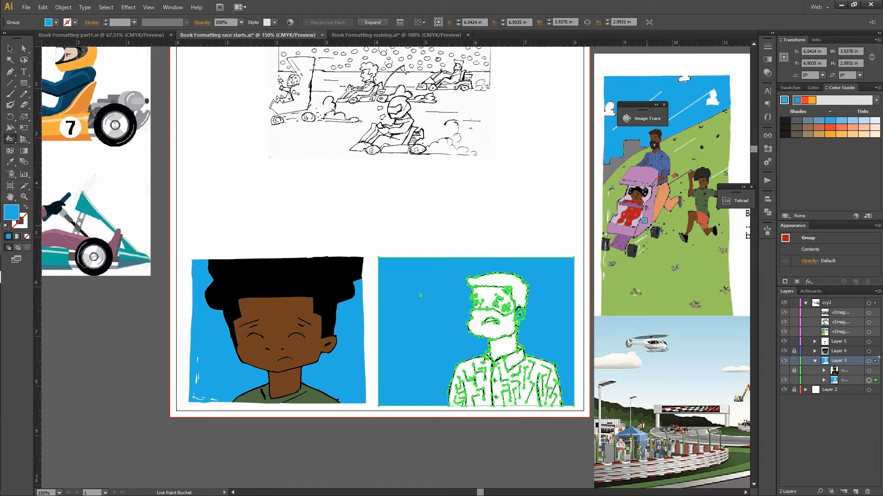
{"action": "left_click", "coordinate": [299, 331], "text": "alt"}
{"action": "left_click", "coordinate": [503, 303]}
{"action": "left_click", "coordinate": [503, 348]}
- Fill the man's hair and beard with black sampled from the boy's hair
{"action": "left_click", "coordinate": [275, 277], "text": "alt"}
{"action": "left_click", "coordinate": [518, 291]}
{"action": "left_click", "coordinate": [504, 332]}
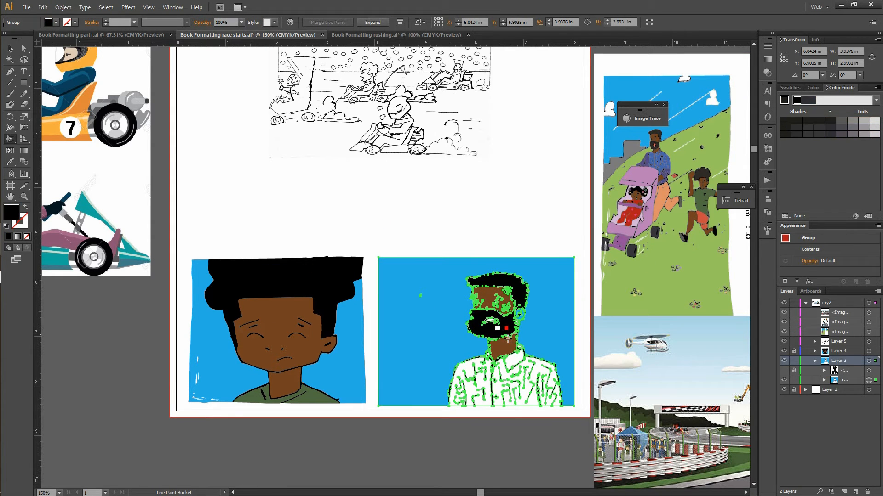
- Fill the man's mouth with a light salmon tint from the Color Guide
{"action": "left_click", "coordinate": [799, 87]}
{"action": "left_click", "coordinate": [850, 103]}
{"action": "left_click", "coordinate": [833, 89]}
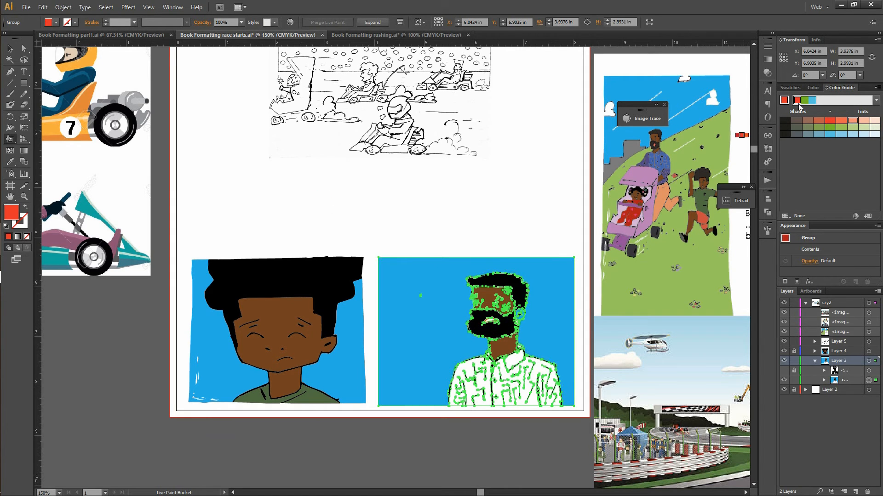
{"action": "left_click", "coordinate": [854, 121]}
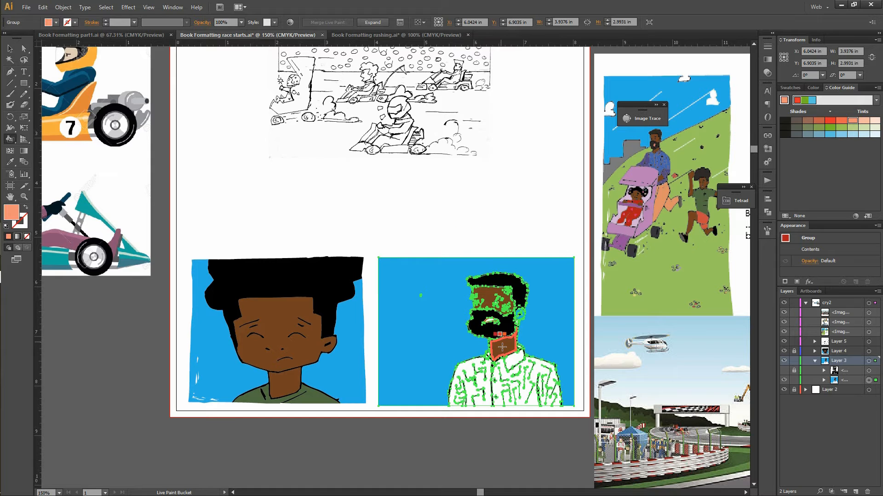
{"action": "left_click", "coordinate": [497, 324]}
- Fill the man's shirt with a deeper blue from the Left Complement harmony of the stroller pusher's shirt colour
{"action": "left_click", "coordinate": [660, 162], "text": "alt"}
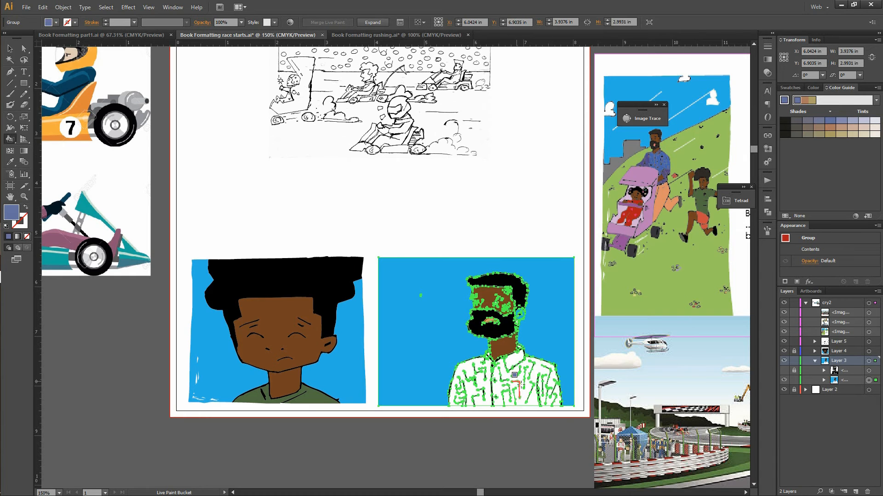
{"action": "left_click", "coordinate": [518, 370]}
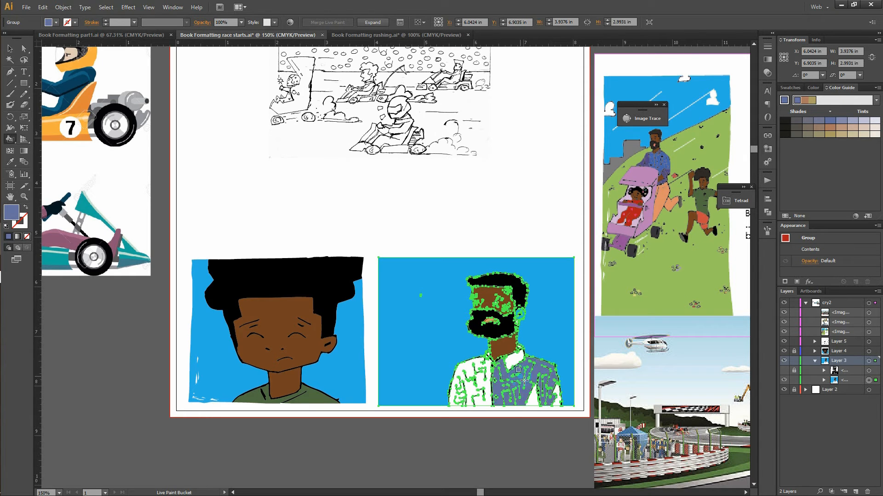
{"action": "left_click", "coordinate": [875, 102]}
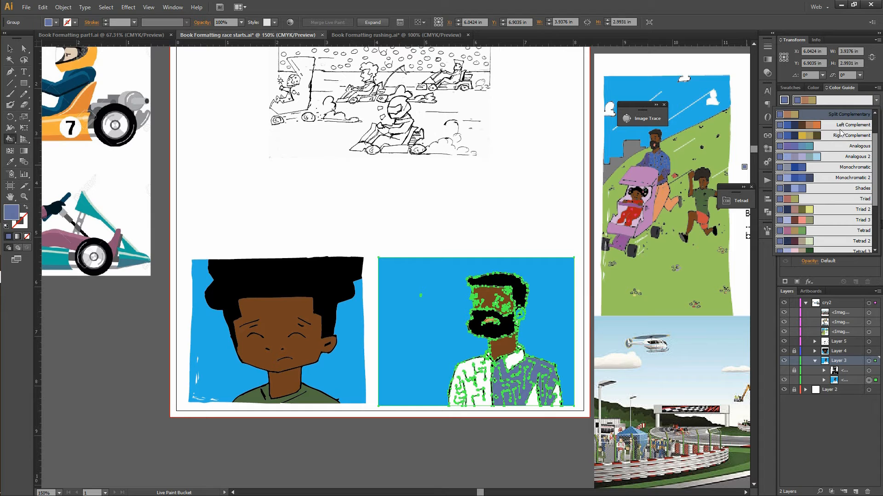
{"action": "left_click", "coordinate": [811, 125]}
{"action": "left_click", "coordinate": [830, 127]}
{"action": "left_click", "coordinate": [512, 385]}
{"action": "left_click", "coordinate": [479, 387]}
{"action": "left_click", "coordinate": [533, 402]}
- Fill the man's shirt collar with a slate grey sampled from the stroller pusher's shirt and deselect the painting
{"action": "left_click", "coordinate": [661, 161], "text": "alt"}
{"action": "left_click", "coordinate": [513, 360]}
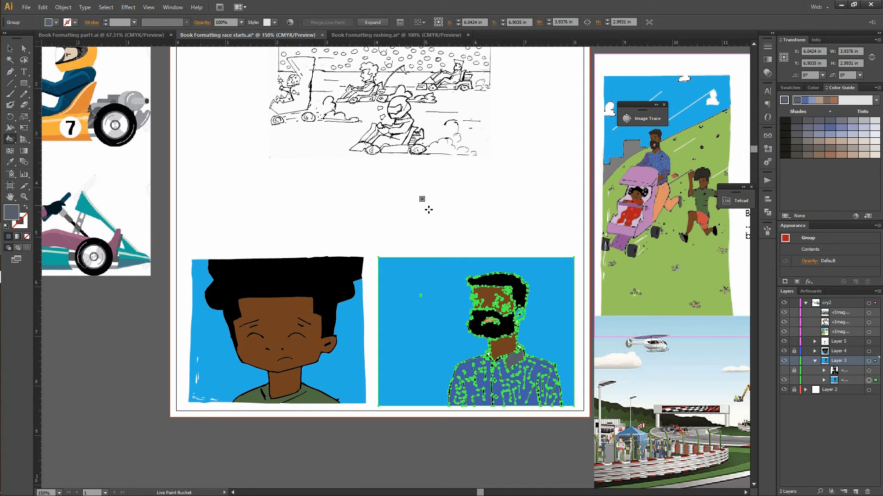
{"action": "left_click", "coordinate": [10, 49]}
{"action": "left_click", "coordinate": [368, 225]}
- Set the gap detection of the man's Live Paint group so paint stops at Small Gaps, and deselect the group
{"action": "key", "text": "z"}
{"action": "left_click_drag", "start_coordinate": [385, 238], "coordinate": [572, 444]}
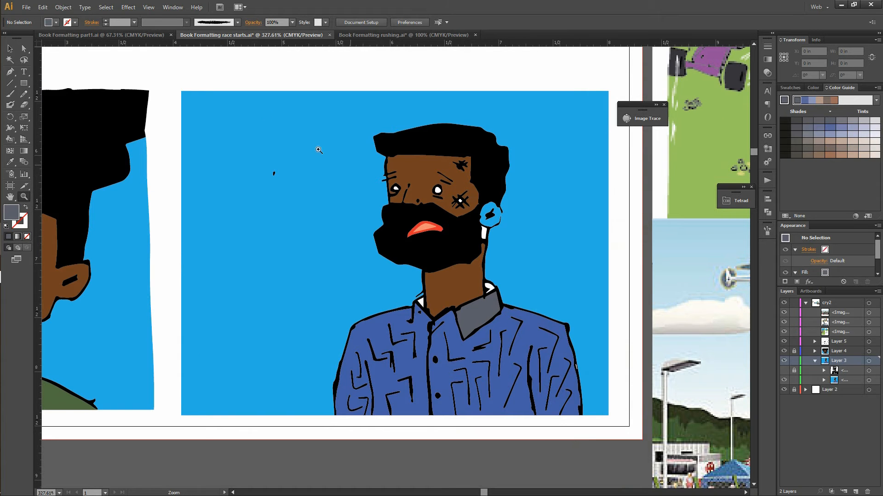
{"action": "left_click", "coordinate": [10, 48]}
{"action": "left_click", "coordinate": [321, 297]}
{"action": "left_click", "coordinate": [27, 6]}
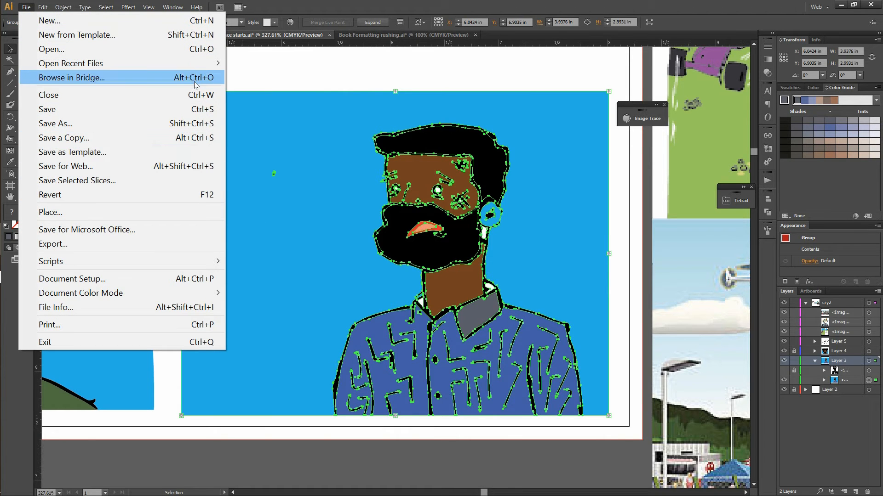
{"action": "key", "text": "Escape"}
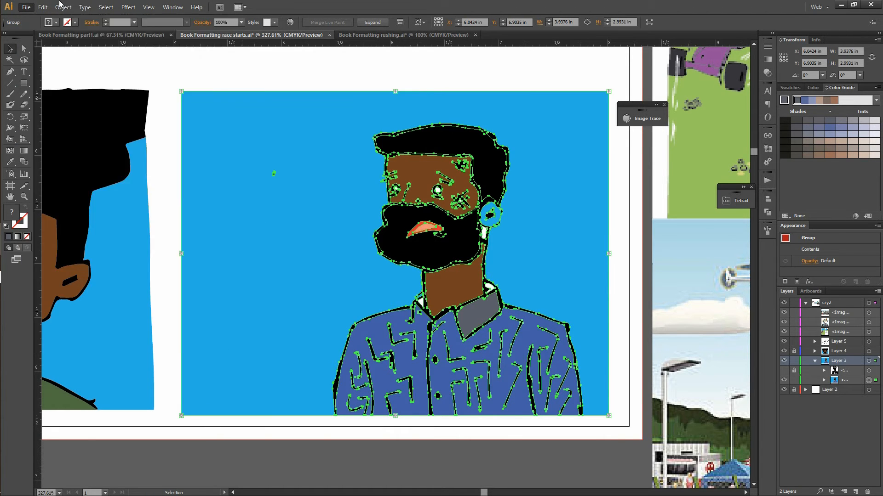
{"action": "left_click", "coordinate": [63, 7]}
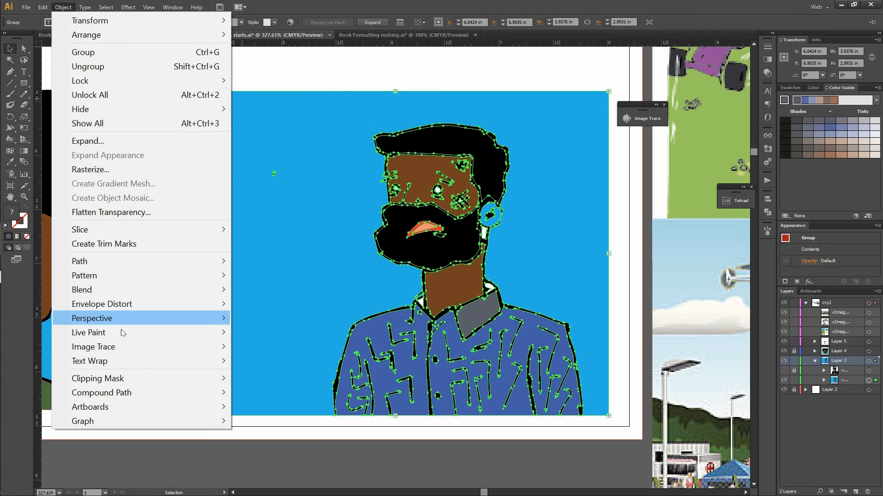
{"action": "mouse_move", "coordinate": [122, 332]}
{"action": "left_click", "coordinate": [270, 377]}
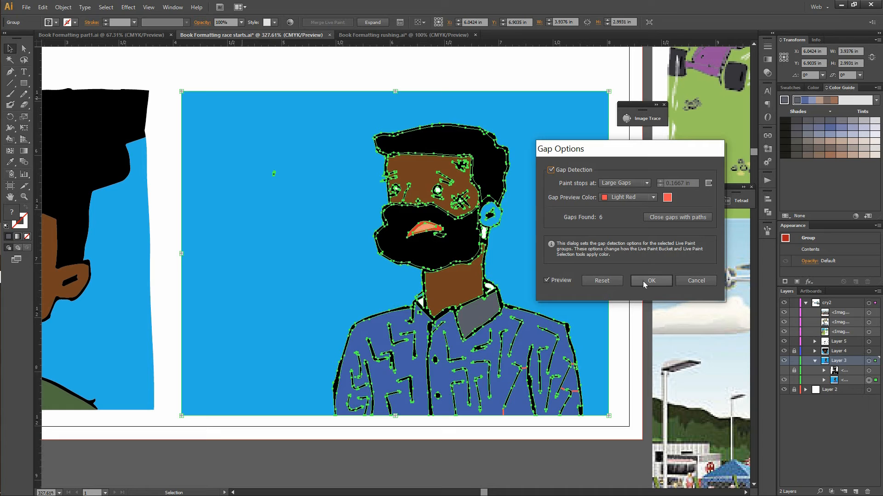
{"action": "left_click", "coordinate": [625, 183]}
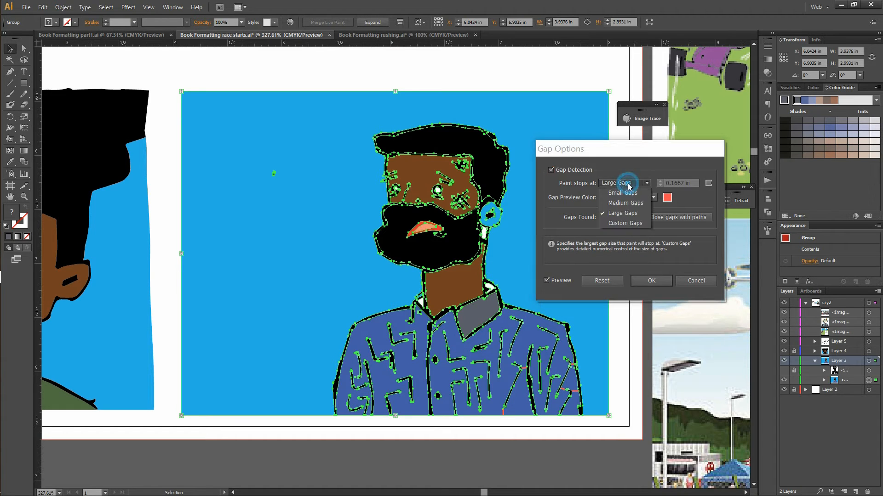
{"action": "left_click", "coordinate": [615, 207]}
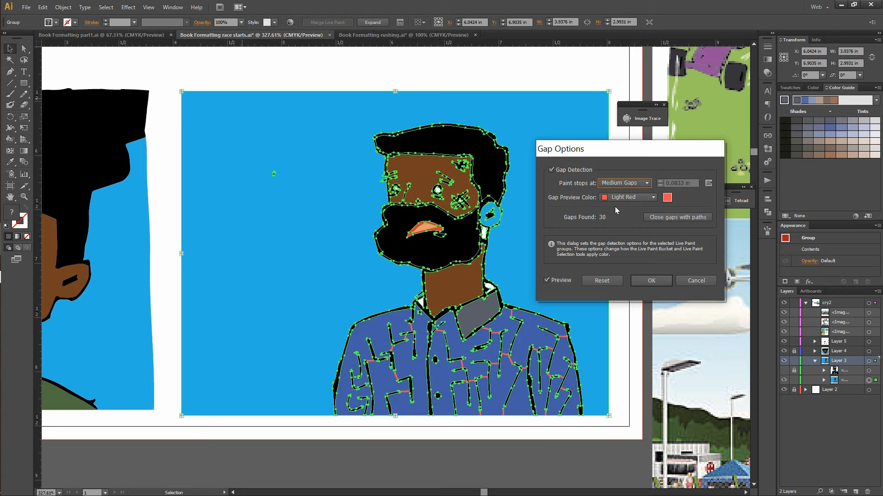
{"action": "left_click", "coordinate": [614, 183]}
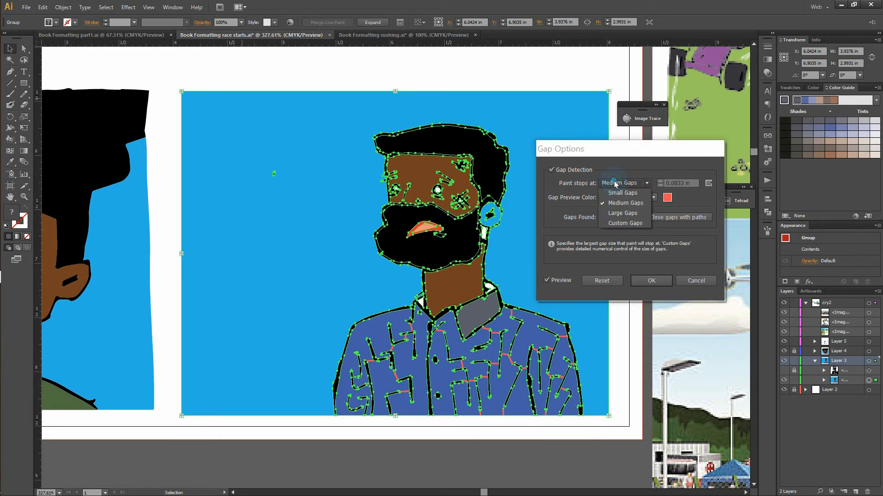
{"action": "left_click", "coordinate": [611, 193]}
{"action": "key", "text": "Up"}
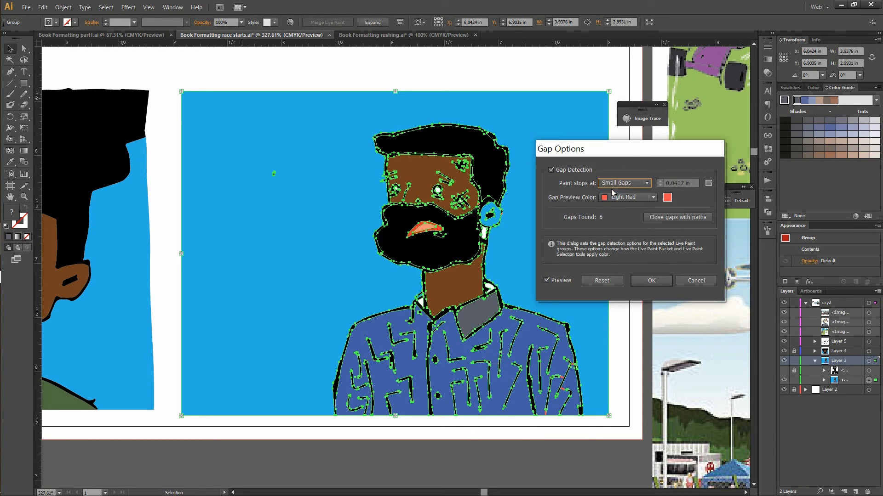
{"action": "left_click", "coordinate": [650, 281]}
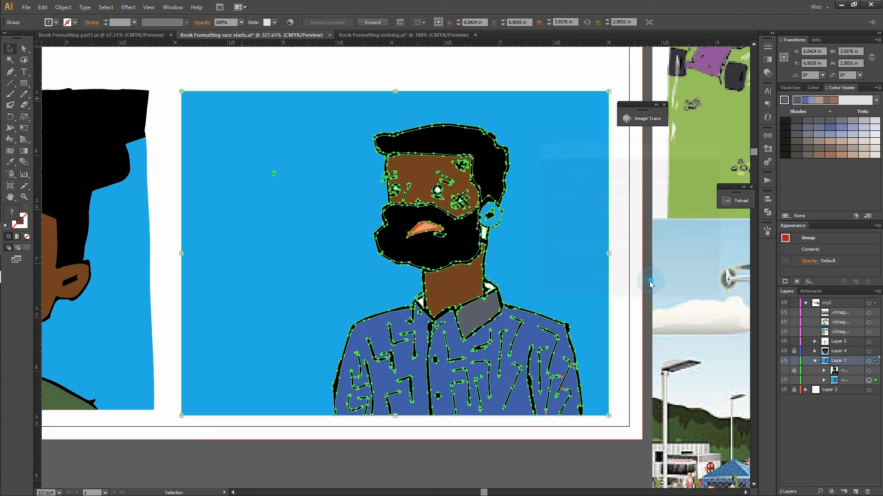
{"action": "left_click", "coordinate": [436, 67]}
- Fill the man's ear with the brown sampled from his face using the Live Paint Bucket
{"action": "left_click", "coordinate": [12, 142]}
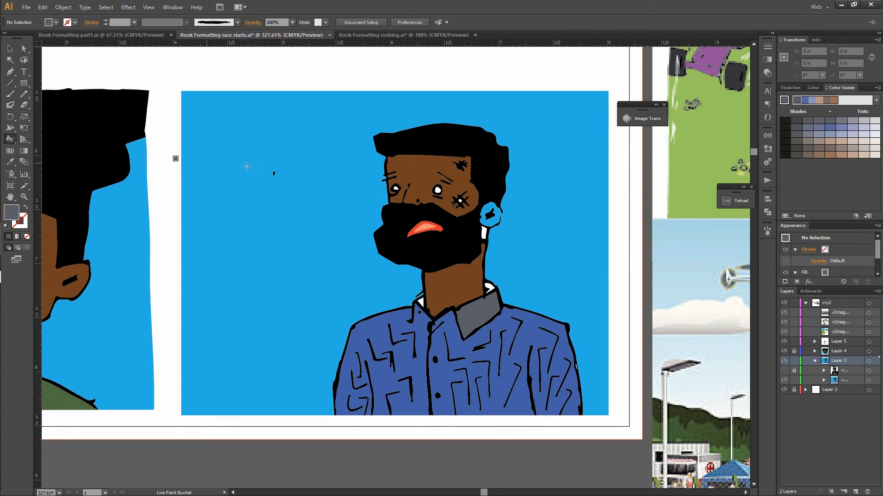
{"action": "left_click", "coordinate": [361, 198], "text": "alt"}
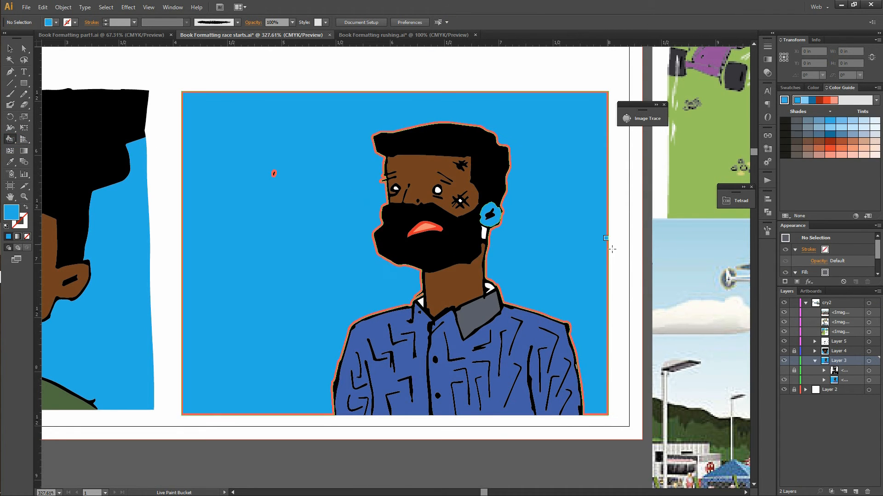
{"action": "left_click", "coordinate": [488, 215]}
{"action": "left_click", "coordinate": [422, 163], "text": "alt"}
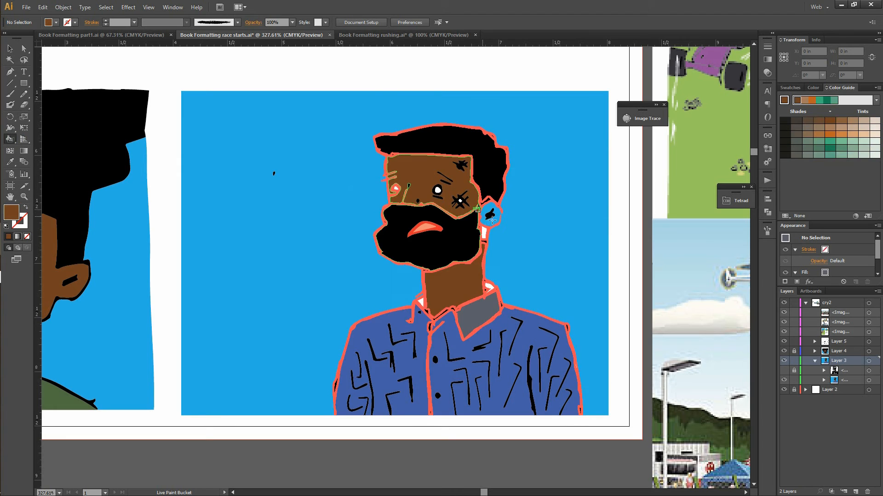
{"action": "left_click", "coordinate": [491, 214]}
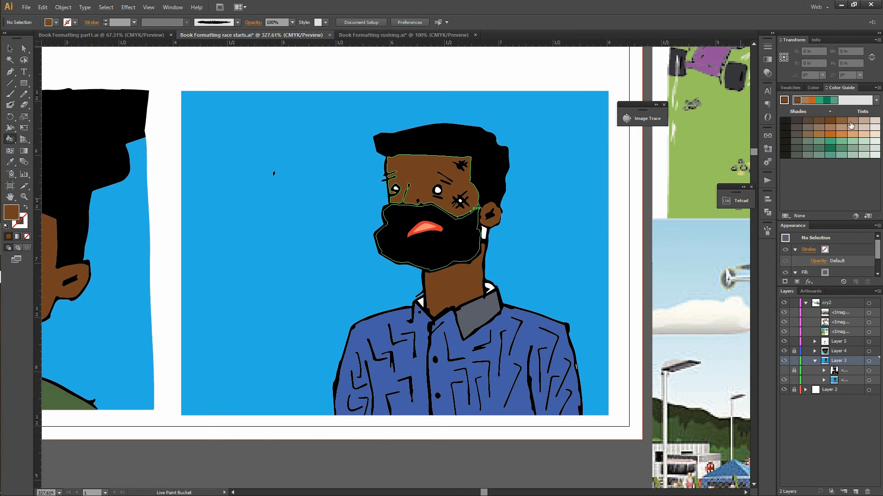
- Fill the star-shaped marks on the man's forehead and cheek with a lighter brown swatch
{"action": "left_click", "coordinate": [788, 88]}
{"action": "double_click", "coordinate": [846, 112]}
{"action": "left_click", "coordinate": [525, 312]}
{"action": "left_click", "coordinate": [464, 205]}
{"action": "left_click", "coordinate": [462, 163]}
- Fill the white gap behind the man's collar with the collar's slate grey and the gap below his ear with his skin brown
{"action": "left_click", "coordinate": [478, 309], "text": "alt"}
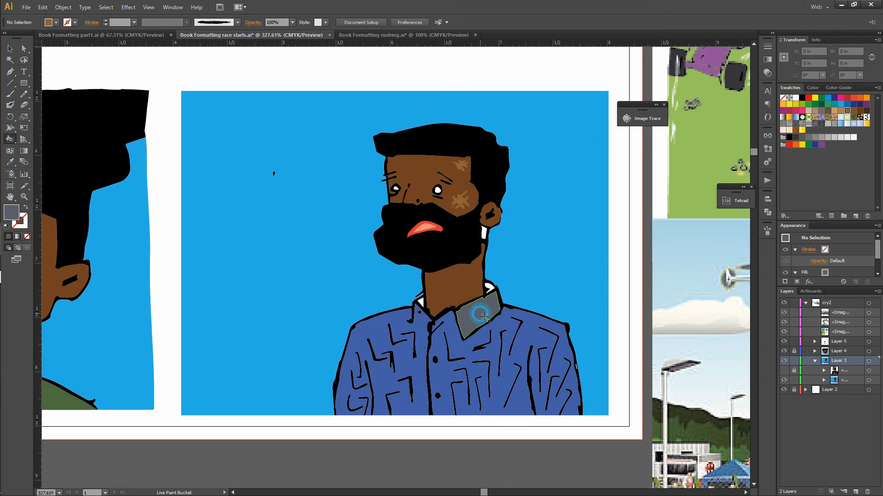
{"action": "left_click", "coordinate": [434, 301], "text": "alt"}
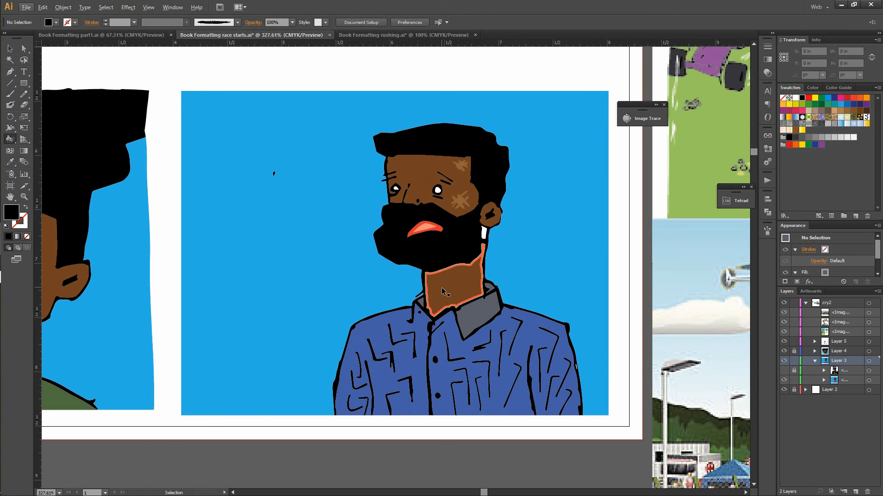
{"action": "left_click", "coordinate": [484, 235]}
- Fill the red outline around the man's mouth with the beard's black and the remaining white collar gap with the collar's slate grey
{"action": "left_click", "coordinate": [453, 251], "text": "alt"}
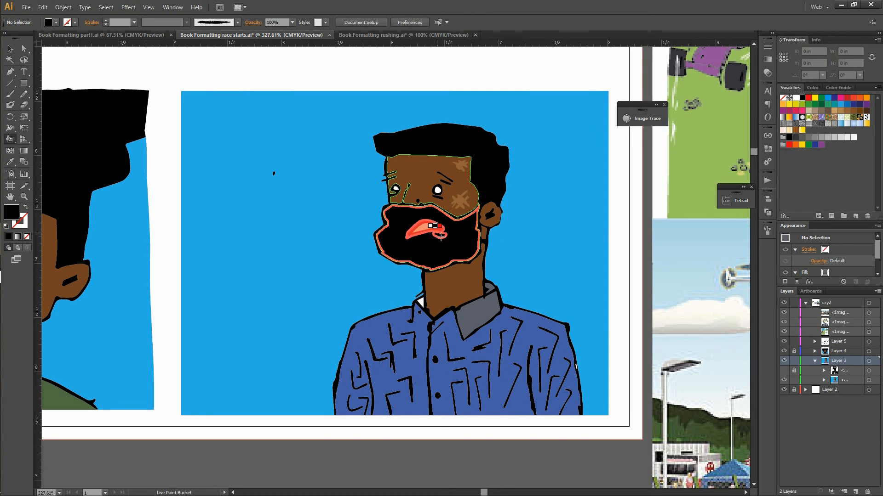
{"action": "left_click", "coordinate": [469, 318], "text": "alt"}
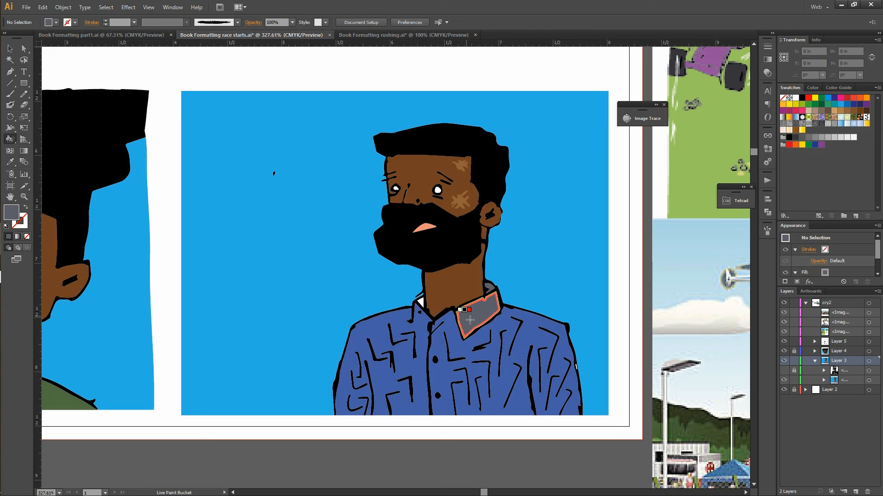
{"action": "left_click", "coordinate": [421, 303]}
{"action": "left_click", "coordinate": [429, 253], "text": "alt"}
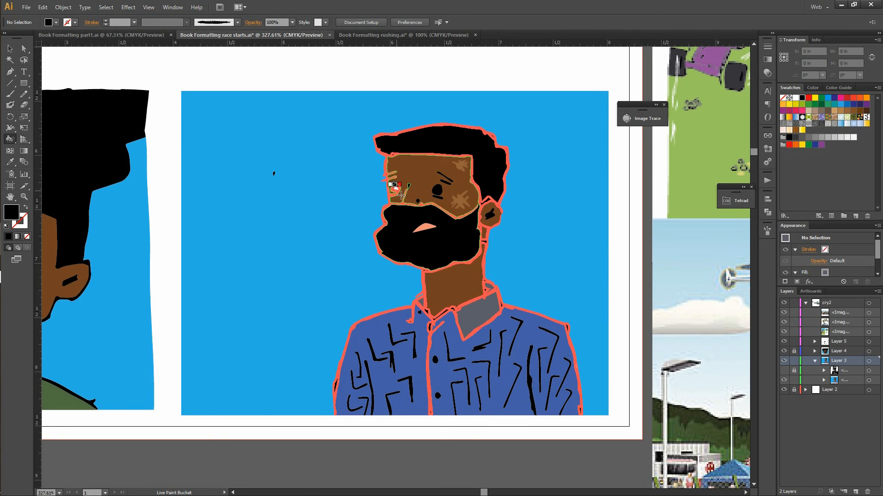
- Isolate the man's Live Paint artwork, delete the stray black speck from the blue background and exit isolation mode
{"action": "key", "text": "v"}
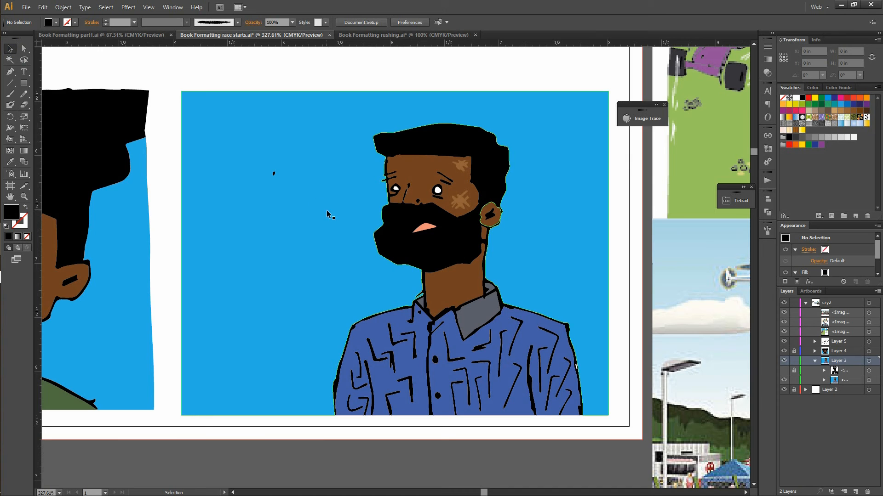
{"action": "double_click", "coordinate": [274, 173]}
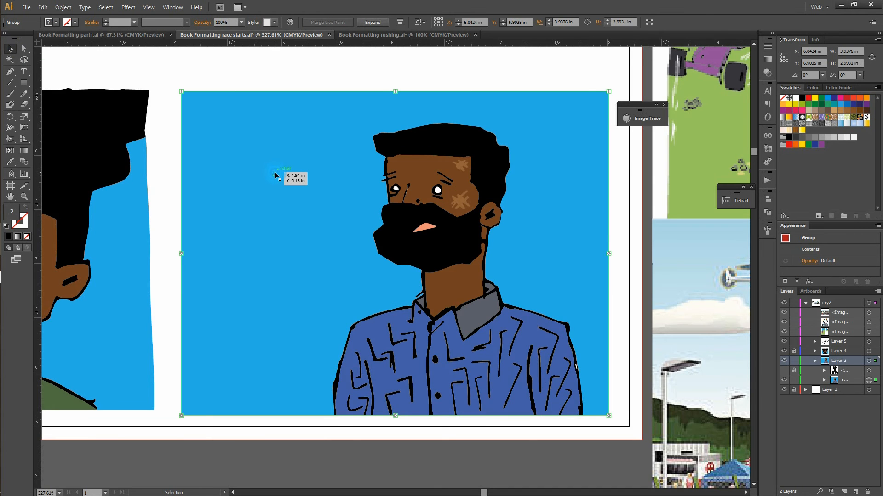
{"action": "double_click", "coordinate": [275, 175]}
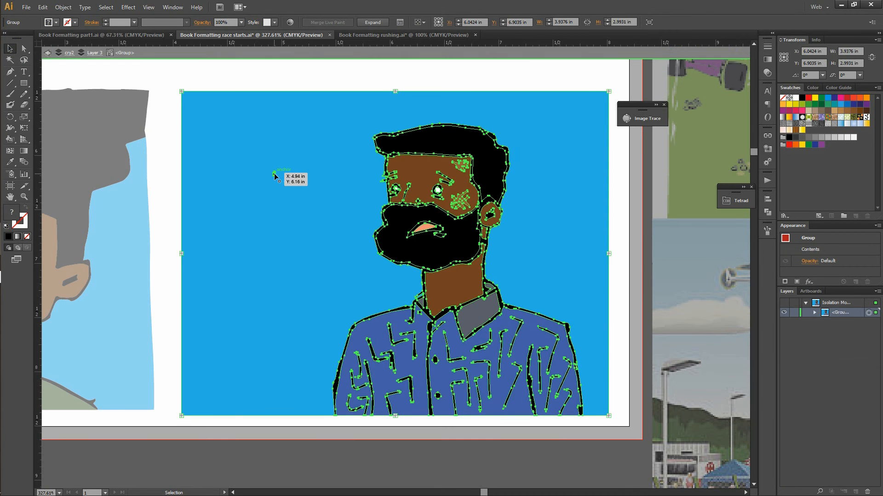
{"action": "left_click", "coordinate": [274, 175]}
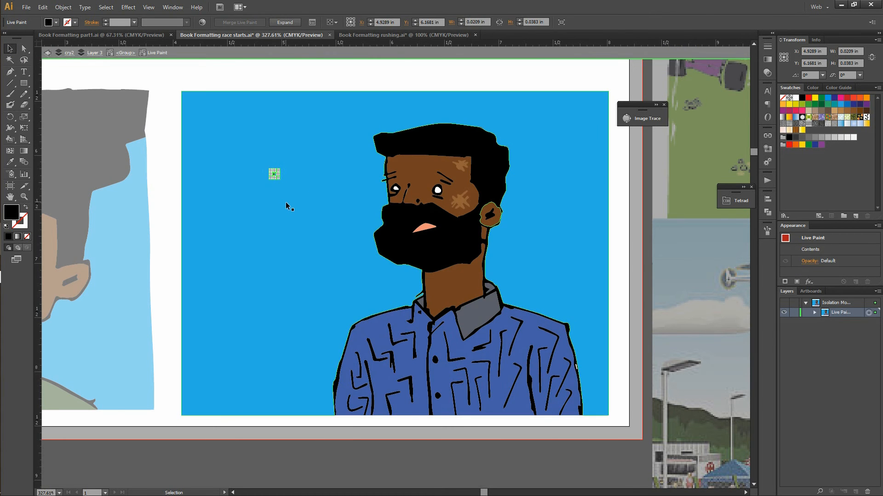
{"action": "mouse_move", "coordinate": [249, 153]}
{"action": "left_mouse_down"}
{"action": "mouse_move", "coordinate": [284, 203]}
{"action": "mouse_move", "coordinate": [280, 196]}
{"action": "left_mouse_up"}
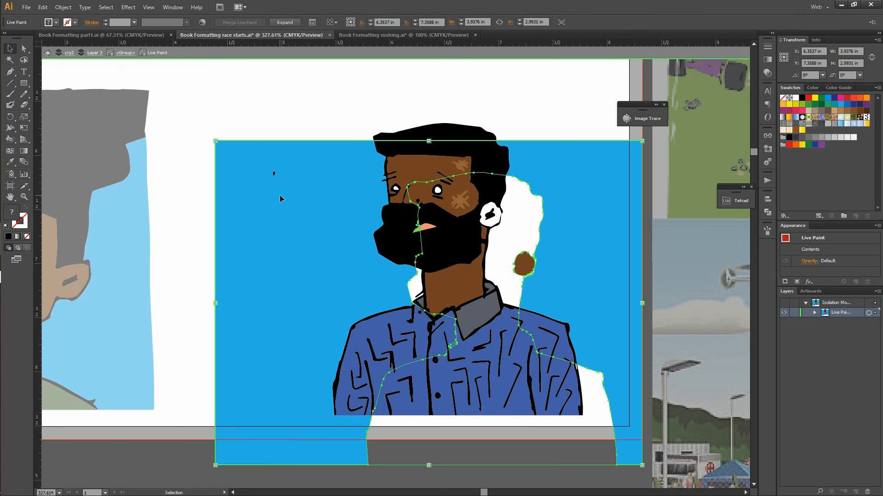
{"action": "key", "text": "ctrl+z"}
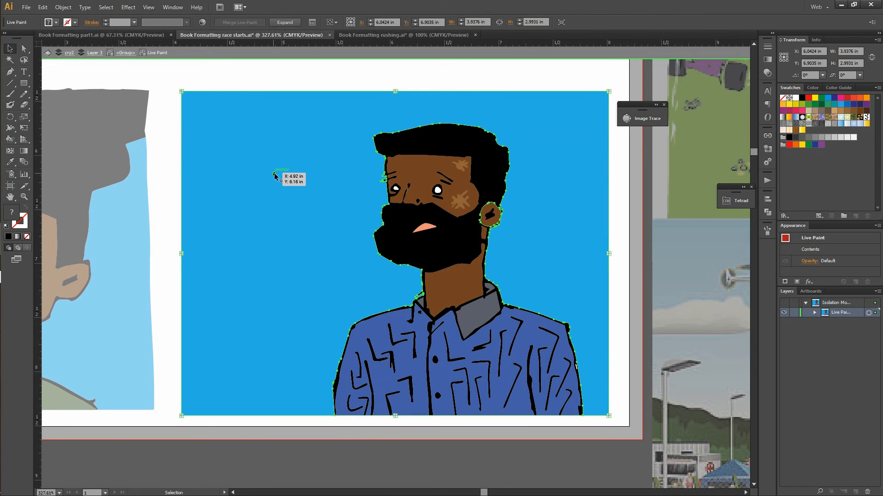
{"action": "left_click", "coordinate": [274, 175]}
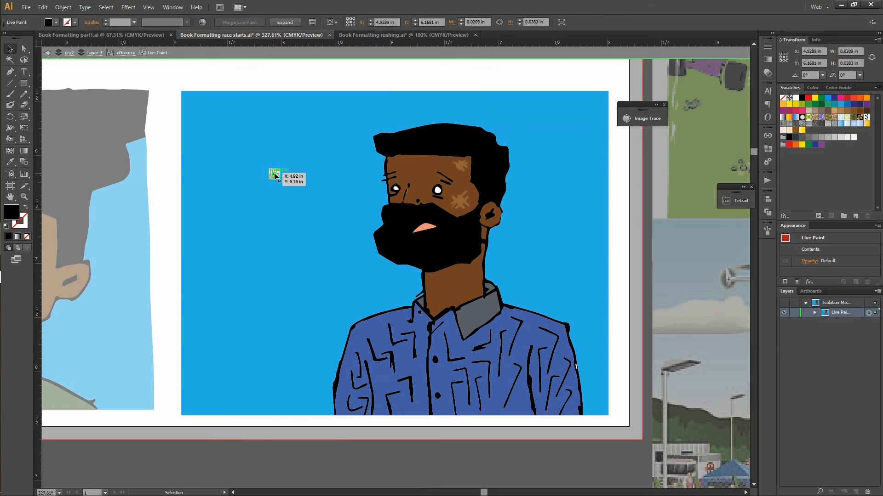
{"action": "key", "text": "Delete"}
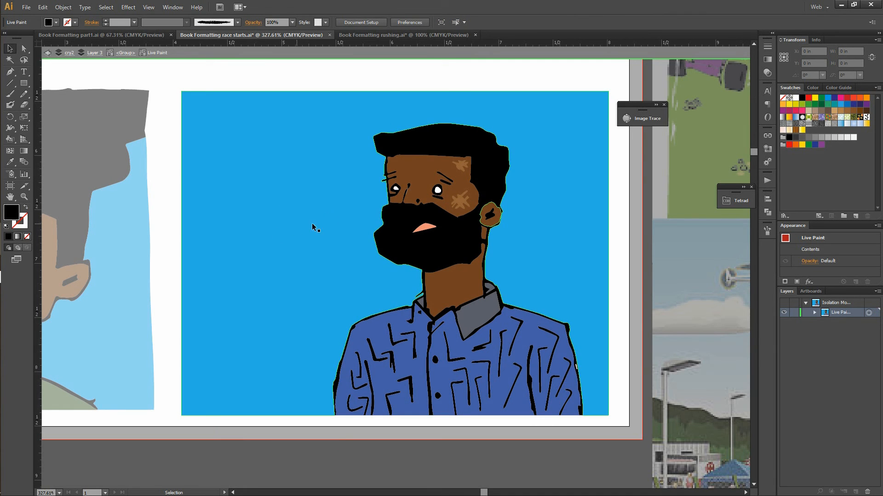
{"action": "left_click", "coordinate": [47, 56]}
{"action": "left_click", "coordinate": [49, 56]}
{"action": "left_click", "coordinate": [50, 56]}
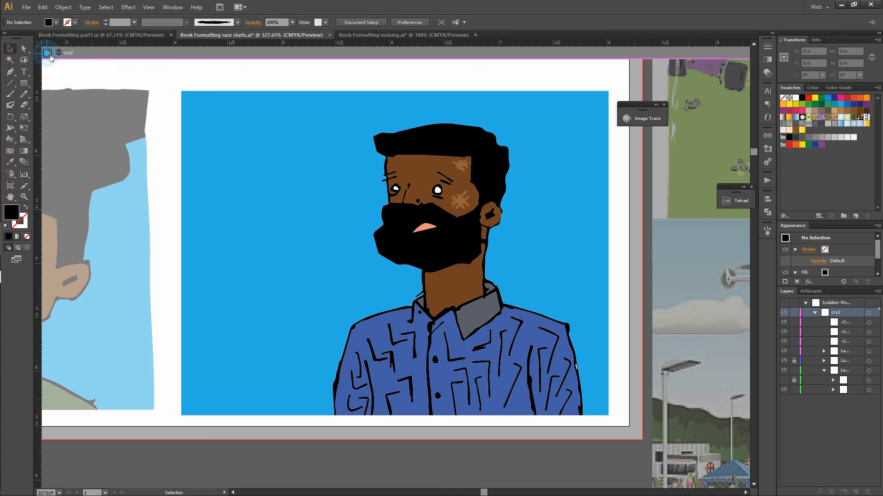
{"action": "left_click", "coordinate": [49, 56]}
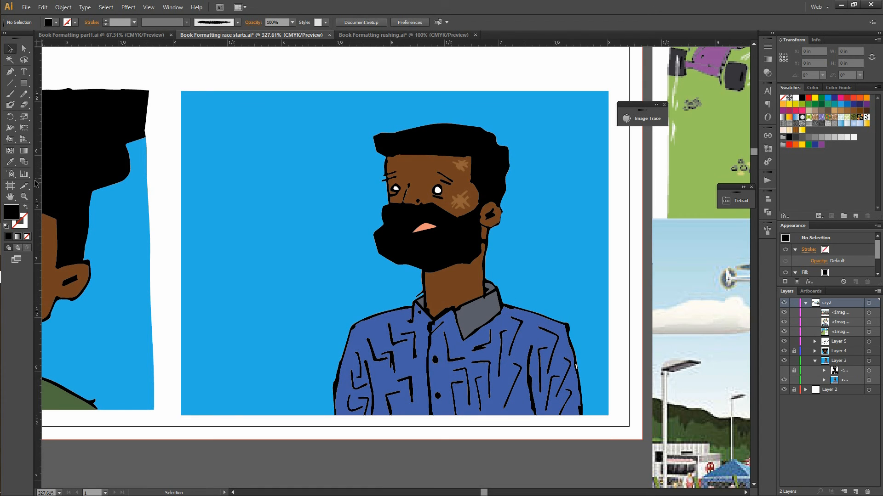
- Show and unlock the man's line-art group in Layer 3 and lock the Live Paint group beneath it
{"action": "left_click", "coordinate": [784, 370]}
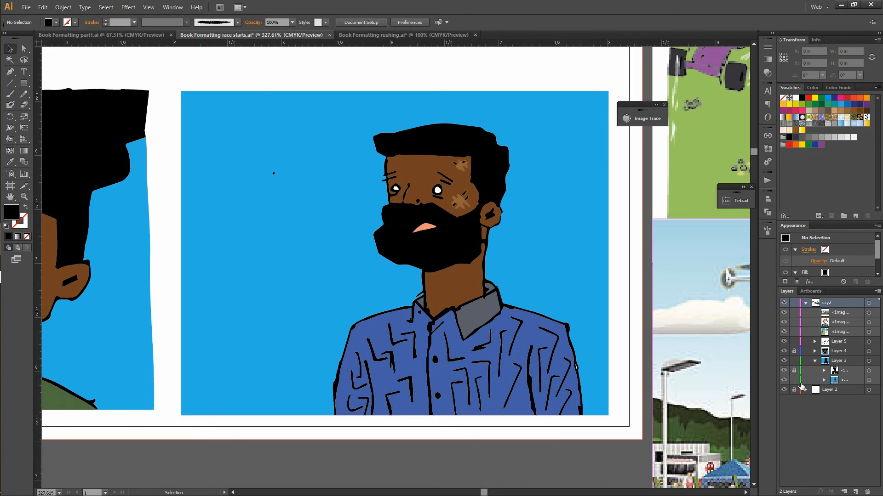
{"action": "left_click", "coordinate": [794, 380]}
{"action": "left_click", "coordinate": [794, 370]}
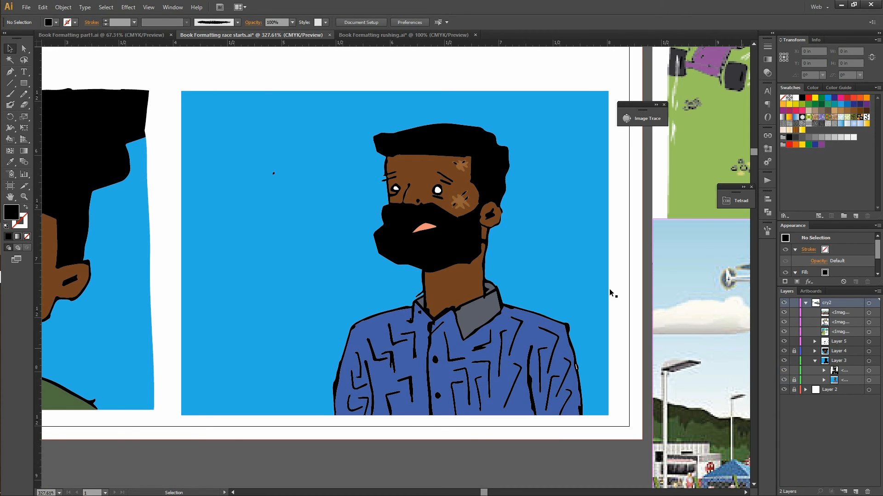
- Isolate the man's line-art group, delete the stray speck over the blue background and exit isolation mode
{"action": "left_click", "coordinate": [274, 172]}
{"action": "double_click", "coordinate": [274, 172]}
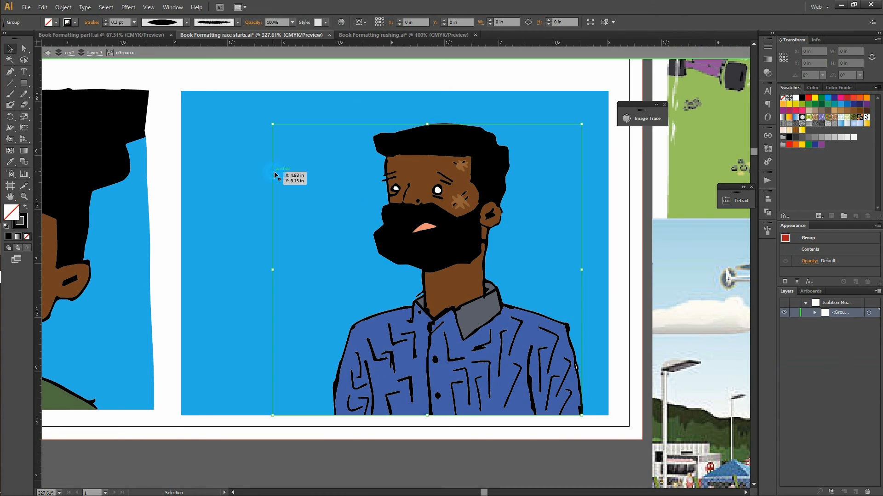
{"action": "left_click", "coordinate": [311, 273]}
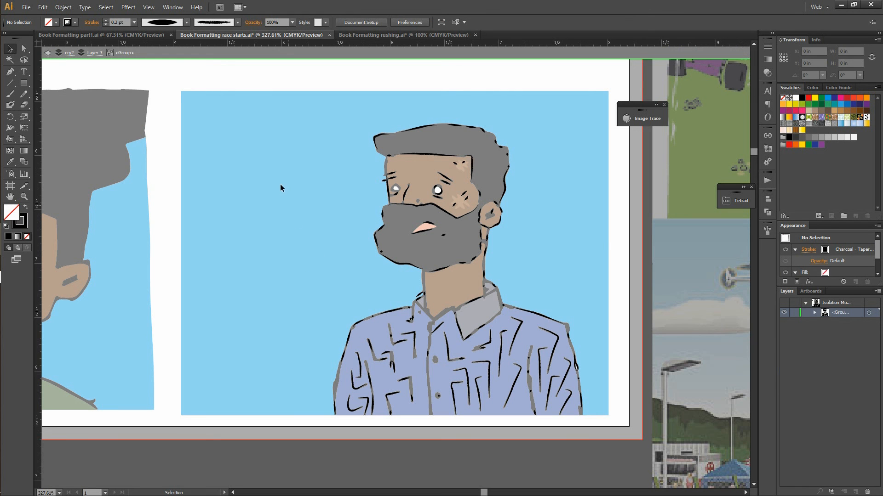
{"action": "left_click", "coordinate": [48, 53]}
{"action": "left_click", "coordinate": [48, 53]}
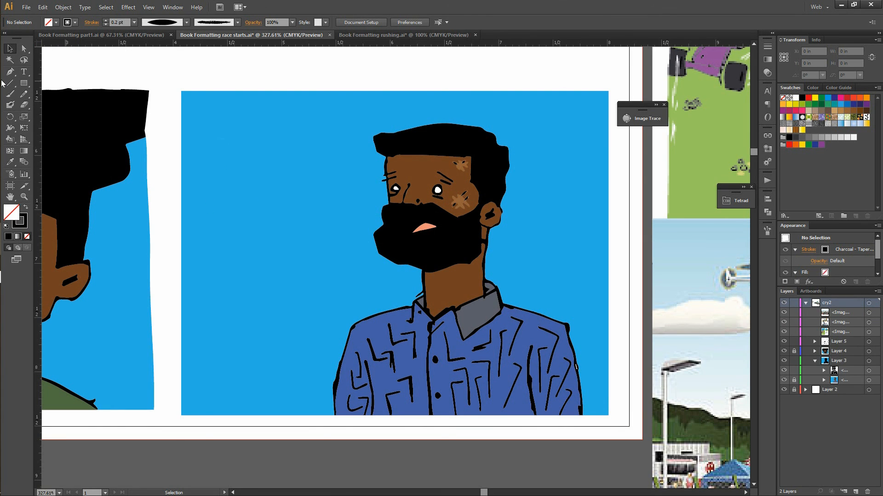
- Draw a rectangle about 3.94 by 2.99 in around the man's blue background on Layer 3 and sample the boy frame's white 2 pt stroke onto it
{"action": "left_click", "coordinate": [24, 84]}
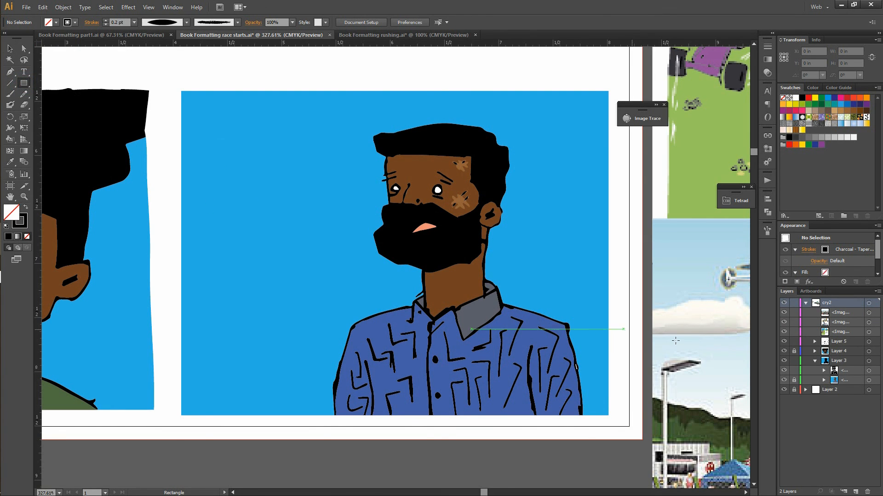
{"action": "left_click", "coordinate": [843, 360]}
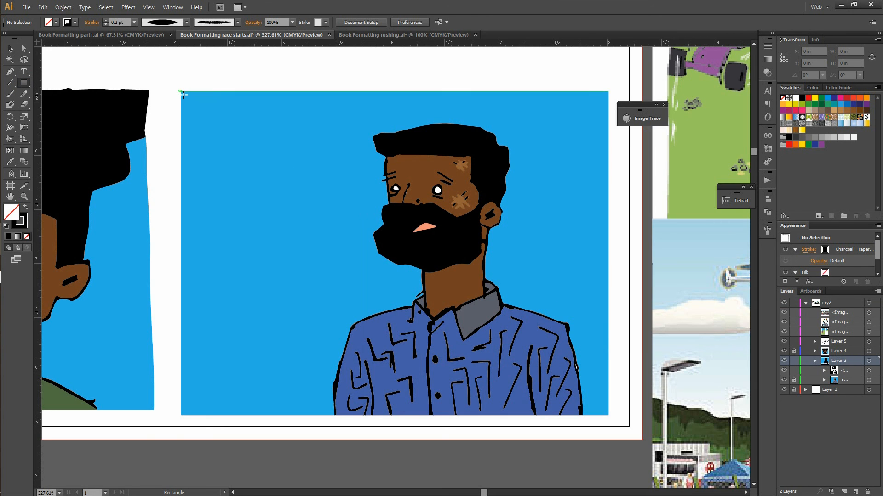
{"action": "left_click_drag", "start_coordinate": [181, 91], "coordinate": [613, 421]}
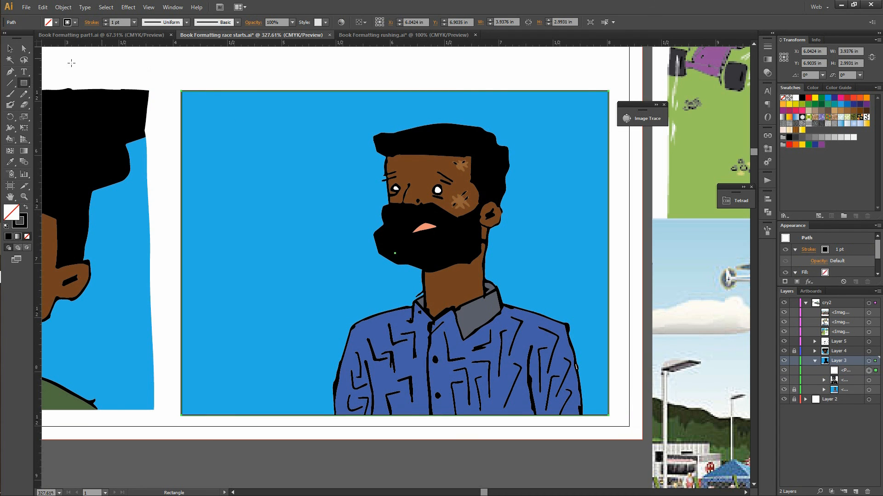
{"action": "left_click", "coordinate": [10, 162]}
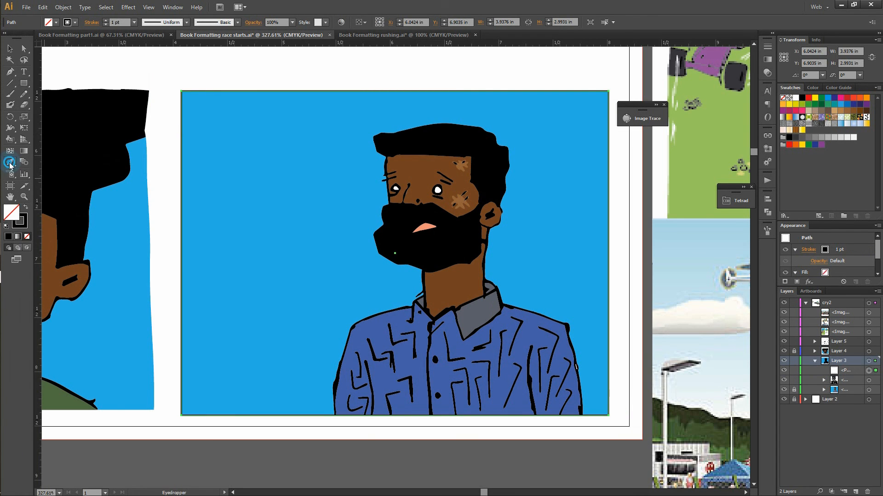
{"action": "left_click", "coordinate": [81, 91]}
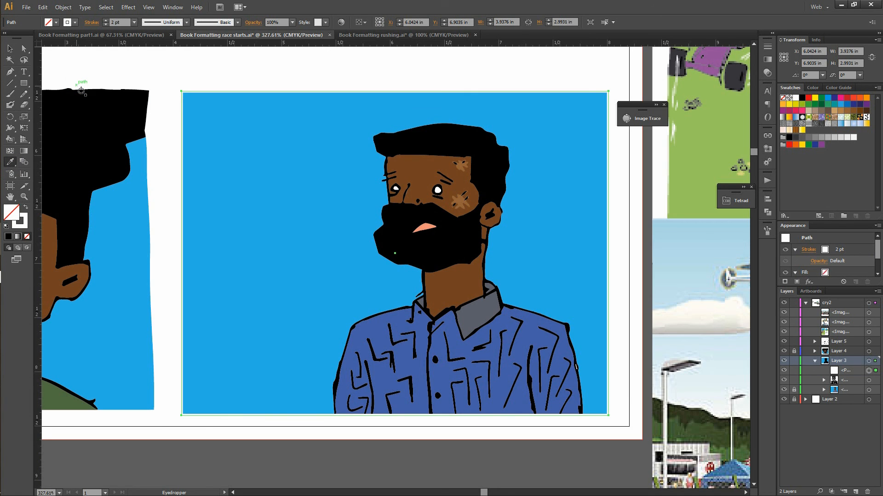
- Apply the Dry Brush 9 art brush to the white rectangle framing the man's portrait
{"action": "left_click", "coordinate": [198, 22]}
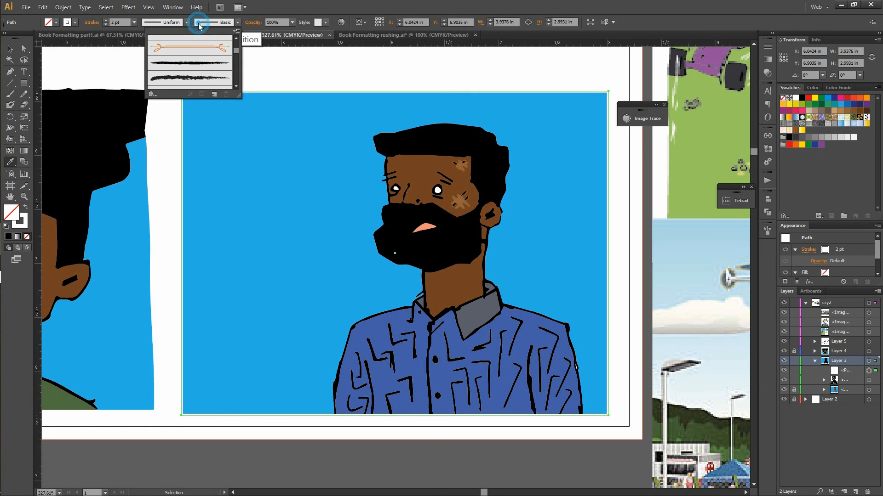
{"action": "scroll", "coordinate": [193, 60], "scroll_direction": "down", "scroll_amount": 4}
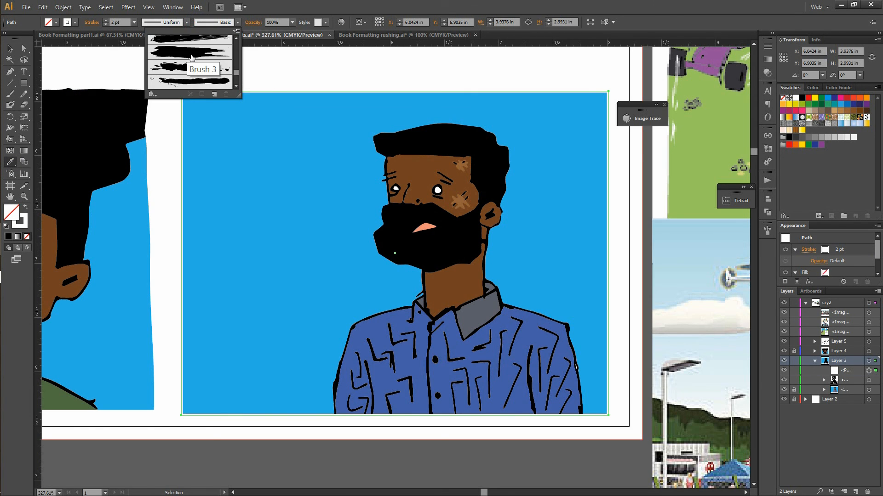
{"action": "left_click", "coordinate": [192, 57]}
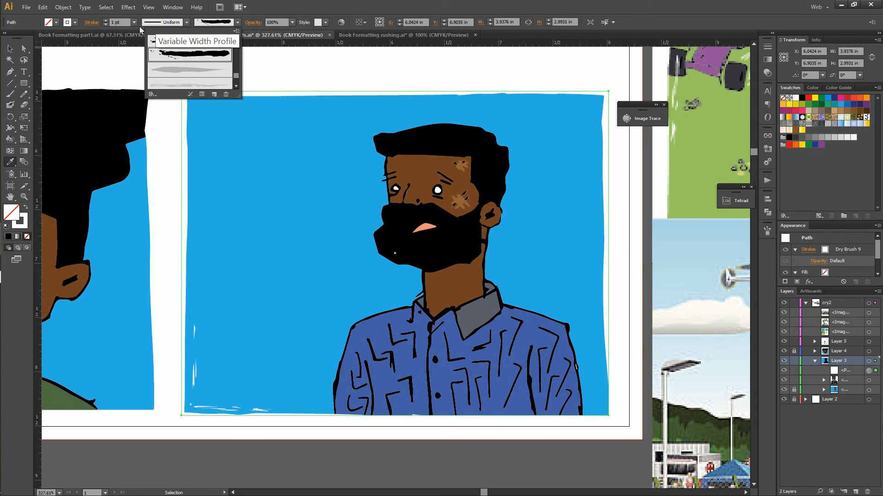
- Give the man's white frame the elliptical variable width profile and a 2 pt stroke weight, and deselect it
{"action": "left_click", "coordinate": [144, 21]}
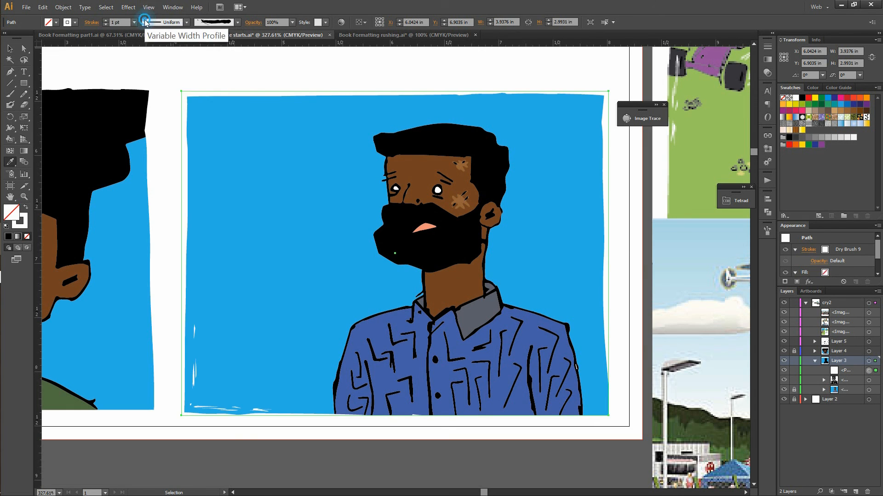
{"action": "left_click", "coordinate": [144, 20]}
{"action": "left_click", "coordinate": [150, 49]}
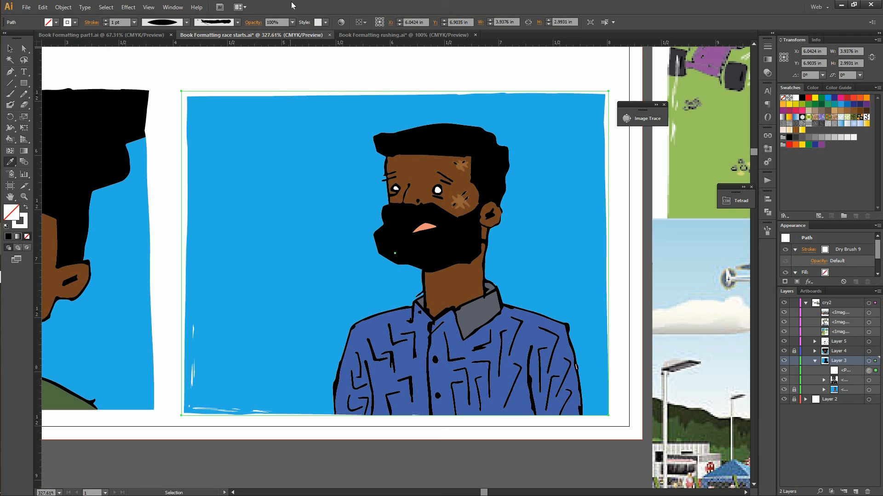
{"action": "left_click", "coordinate": [106, 20]}
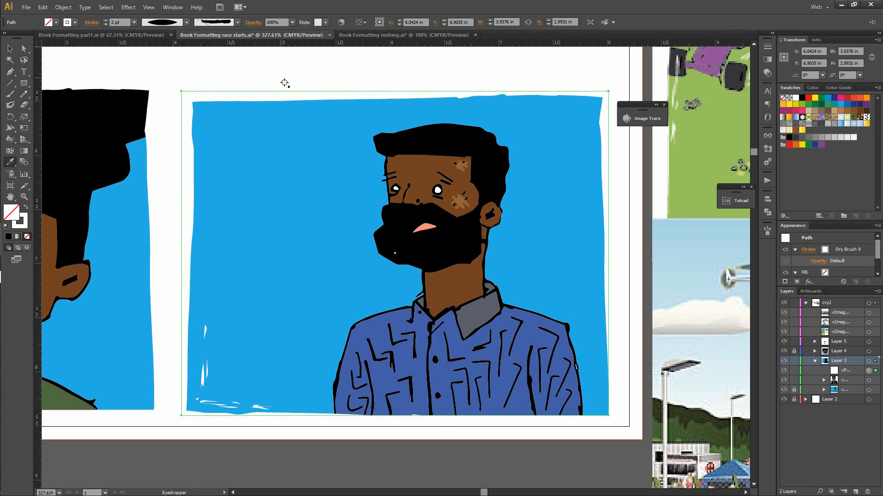
{"action": "left_click", "coordinate": [11, 47]}
{"action": "left_click", "coordinate": [157, 69]}
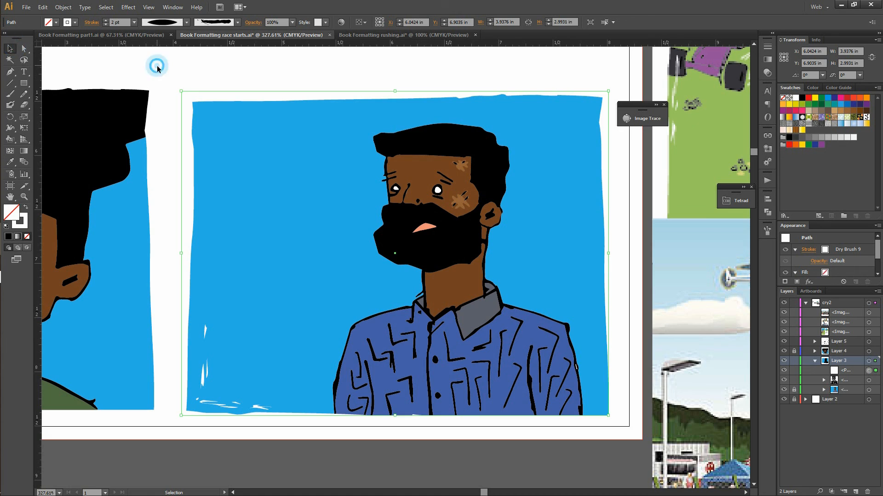